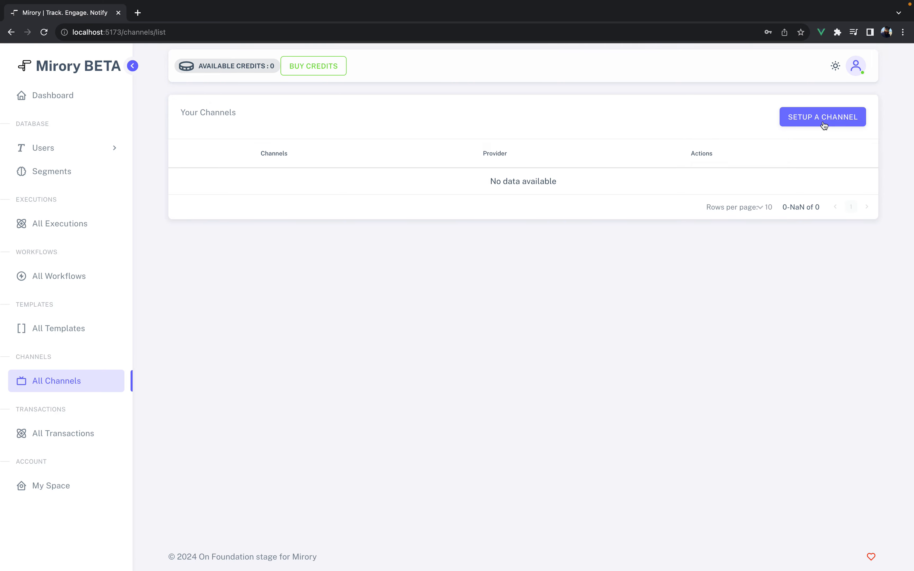
Step: Set up a channel nicknamed "email" with channel type Email and Mirory as the provider, and submit it
click(824, 124)
click(798, 95)
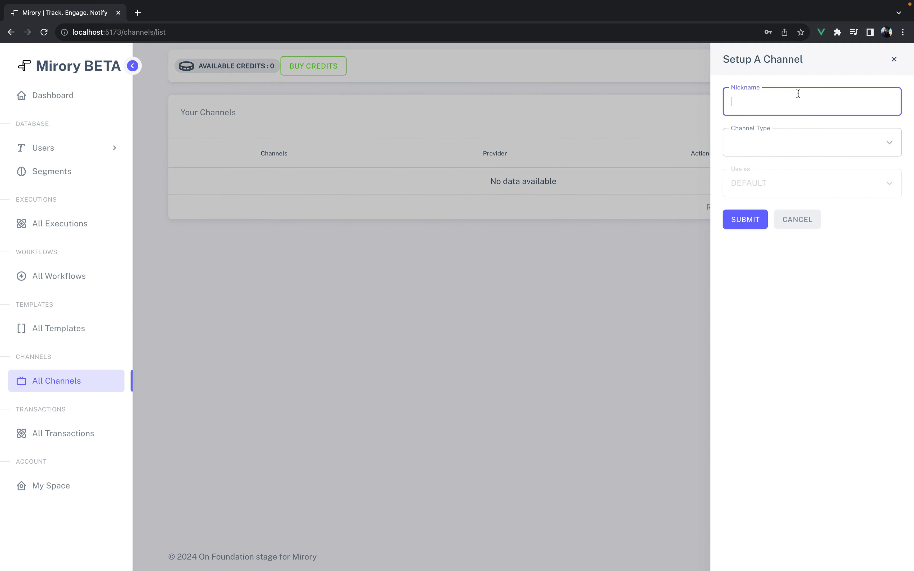
text(email)
click(803, 148)
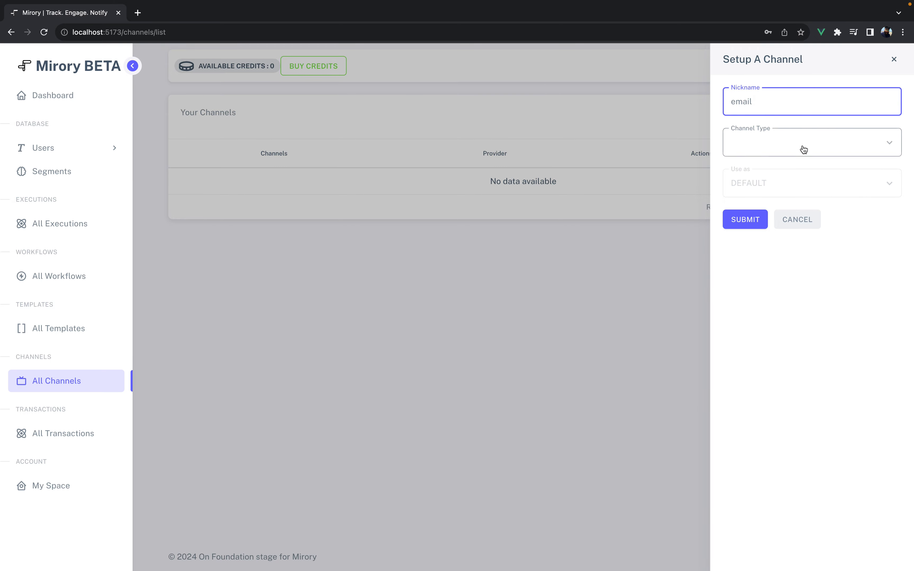
click(781, 176)
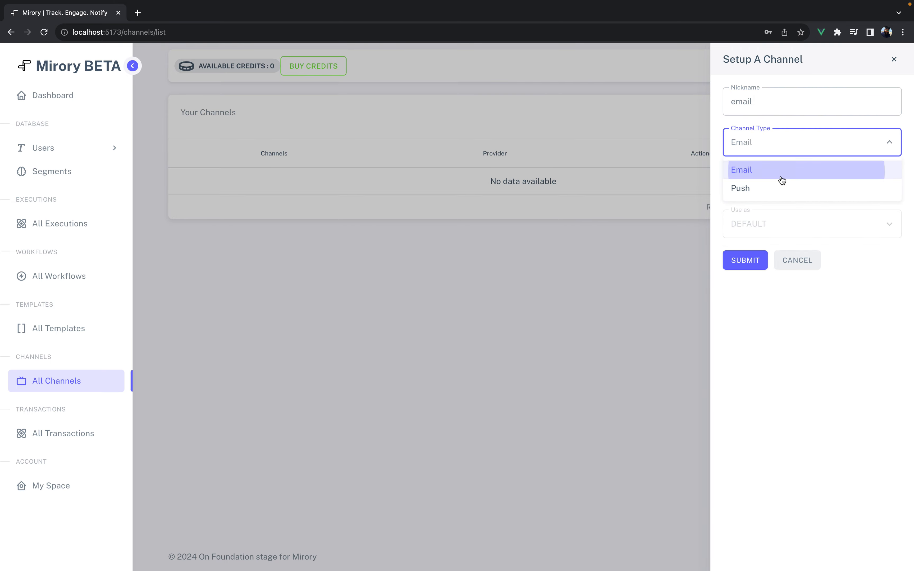
click(773, 188)
click(763, 208)
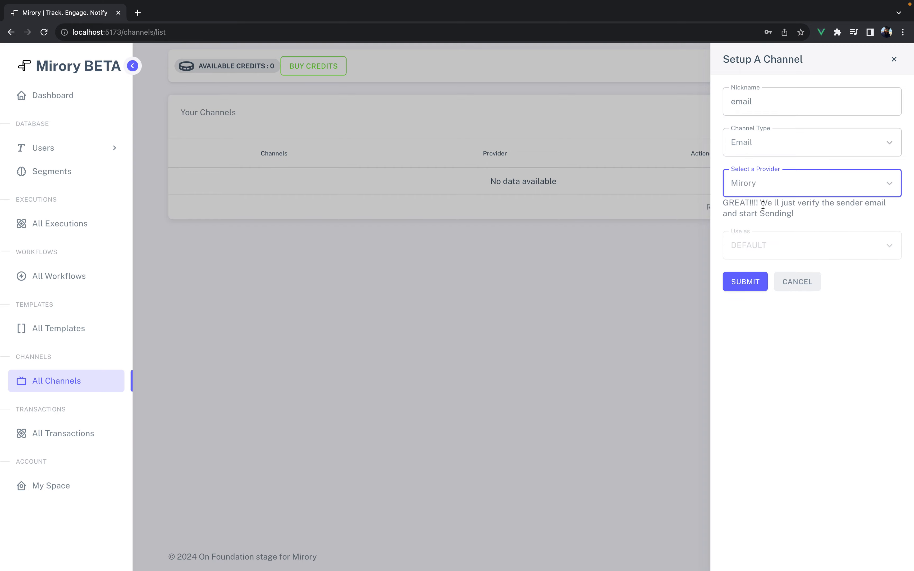
click(745, 286)
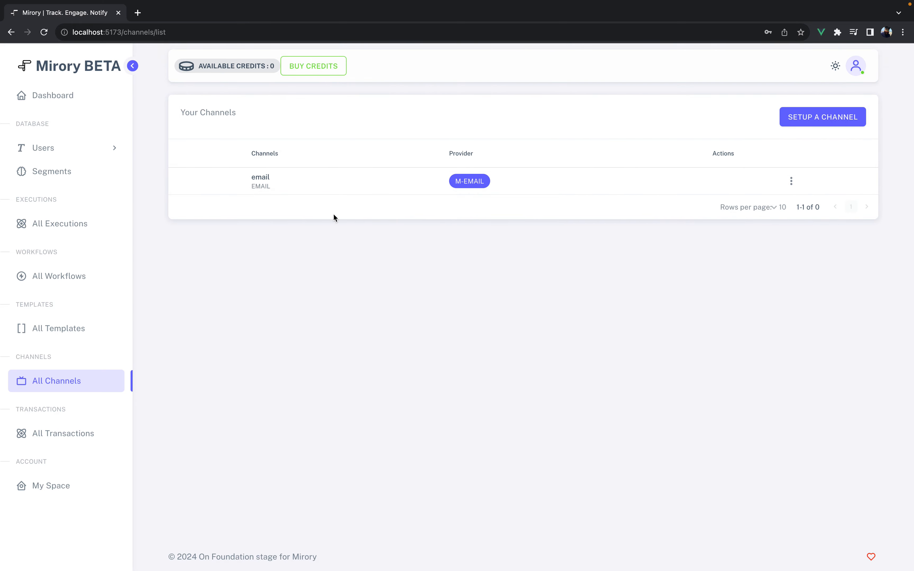
Step: Open the "email" channel and submit the sender's email address for verification with entity type Verify an Email
click(265, 178)
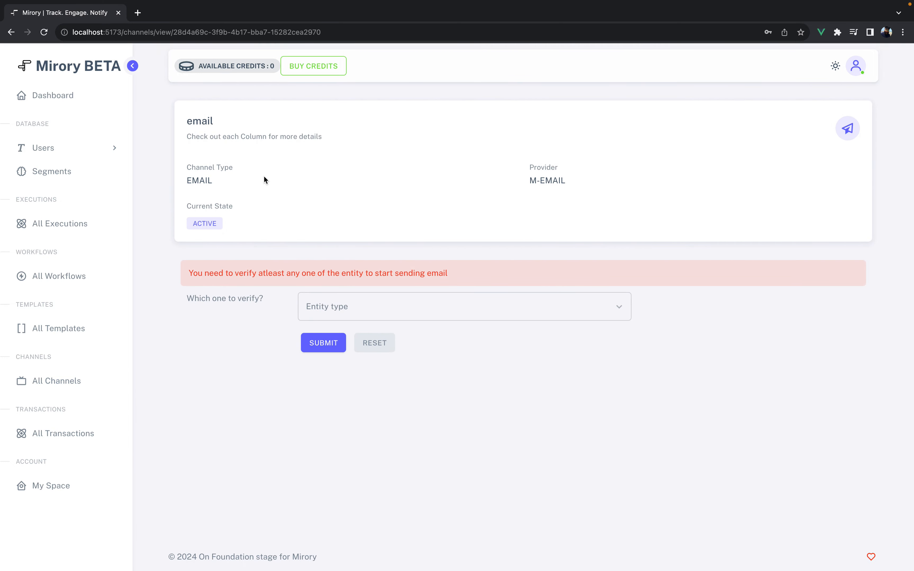
click(363, 309)
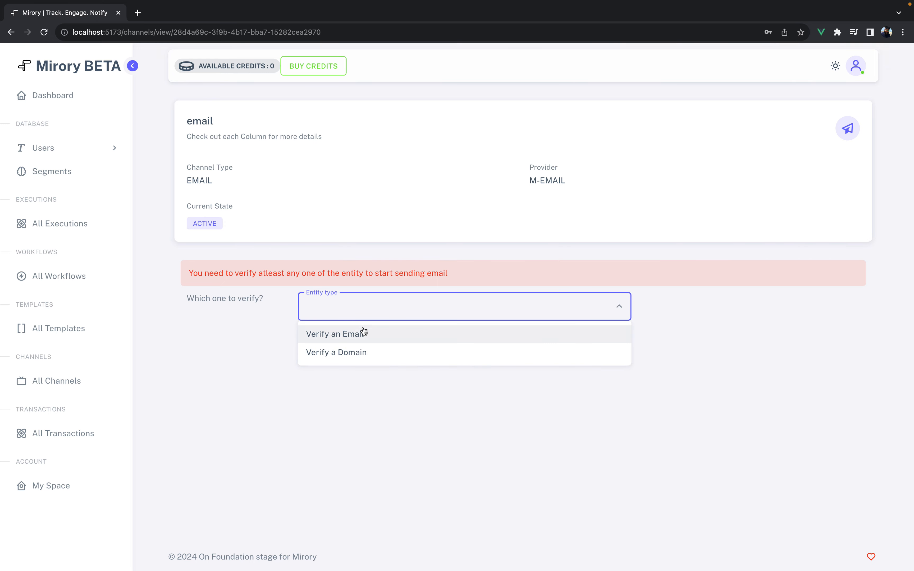
click(396, 338)
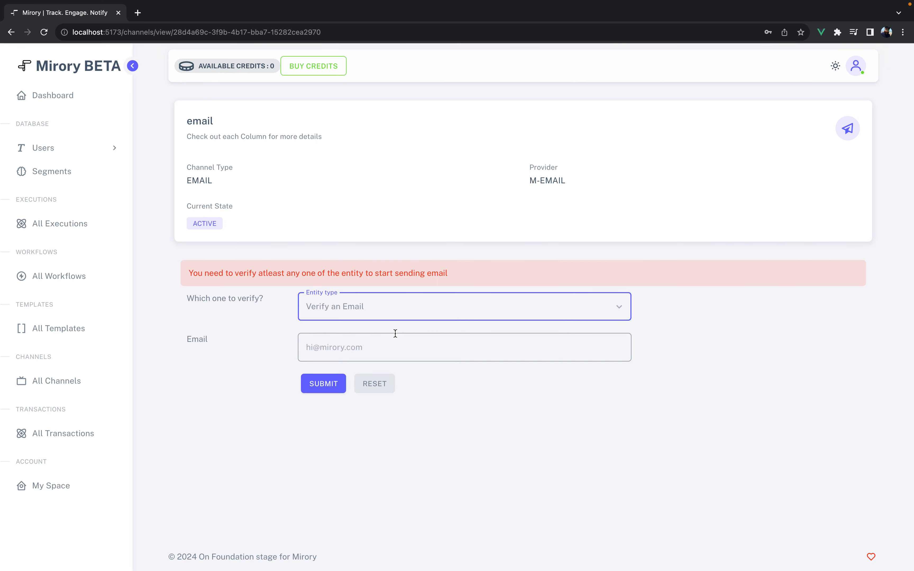
click(381, 352)
click(386, 377)
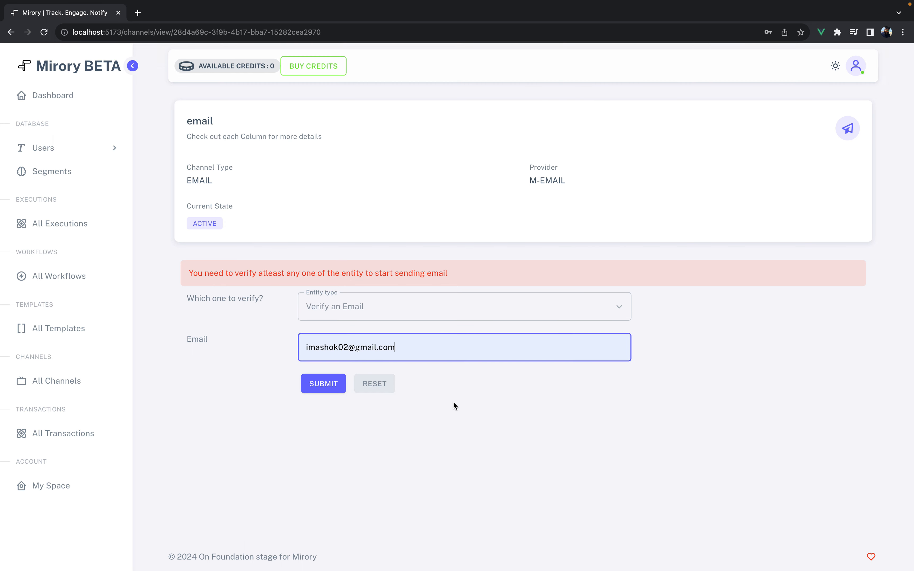
click(334, 385)
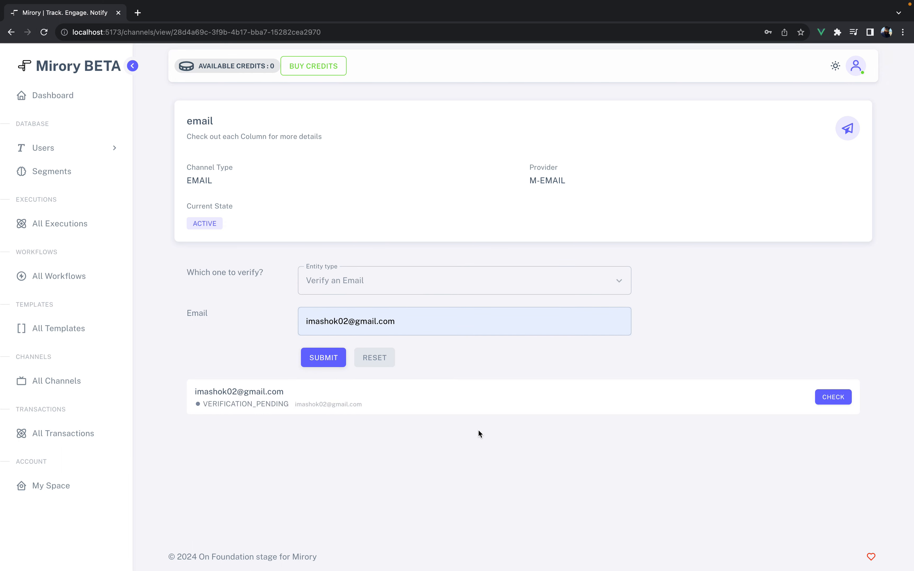
Step: Check the verification status of the pending sender email address in the channel details
drag(401, 321, 273, 323)
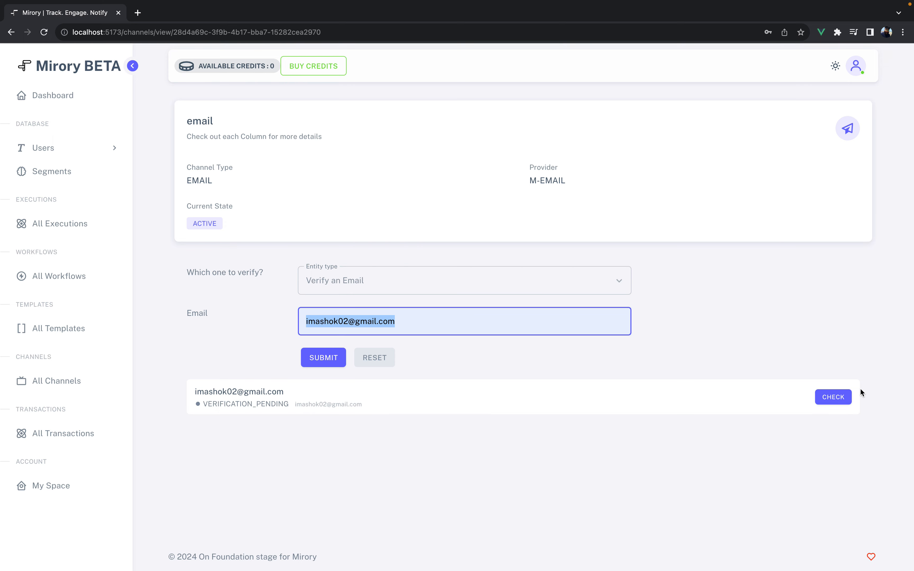
click(845, 399)
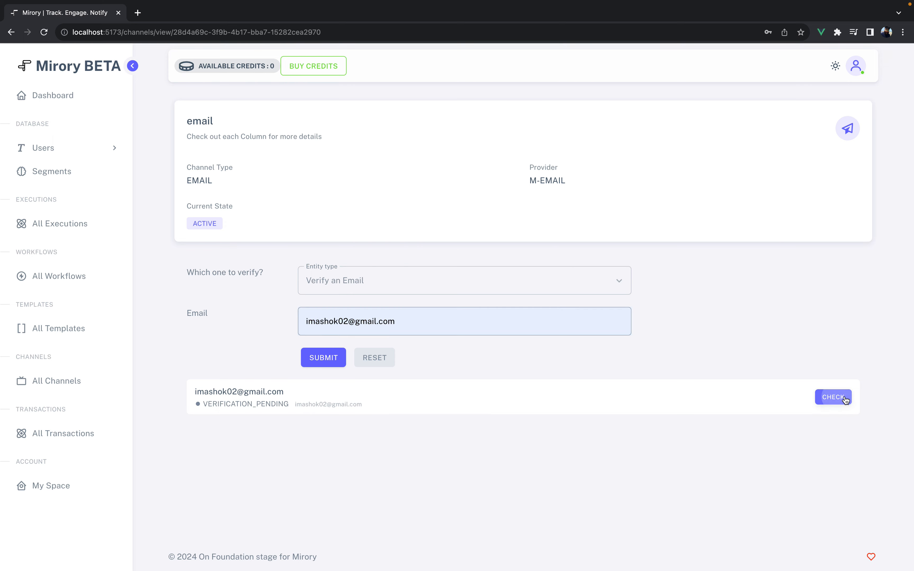
key(ctrl+Left)
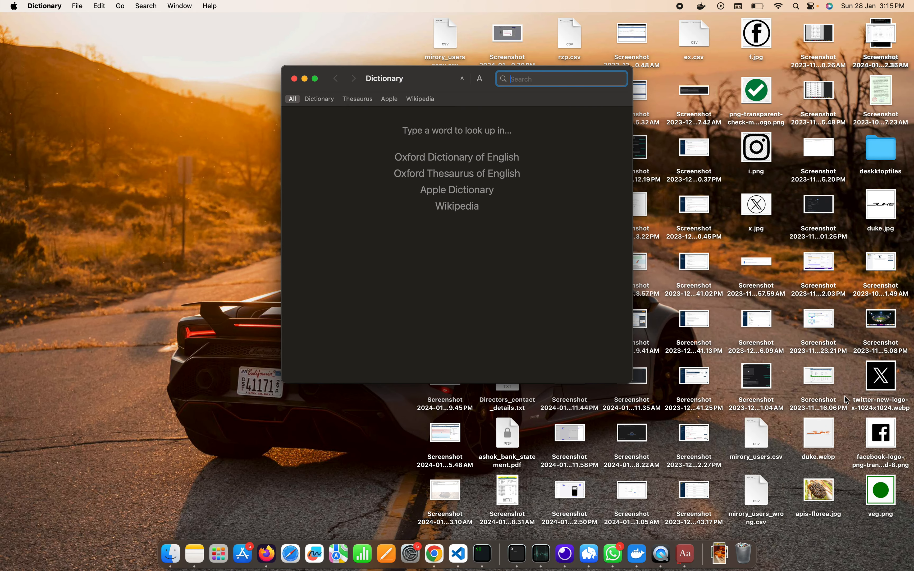
key(ctrl+Right)
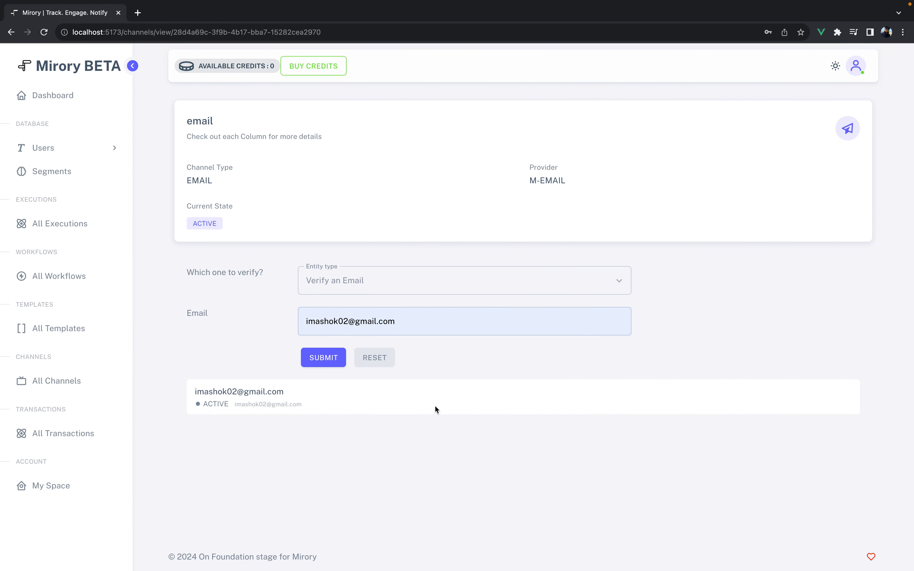
drag(197, 398, 248, 403)
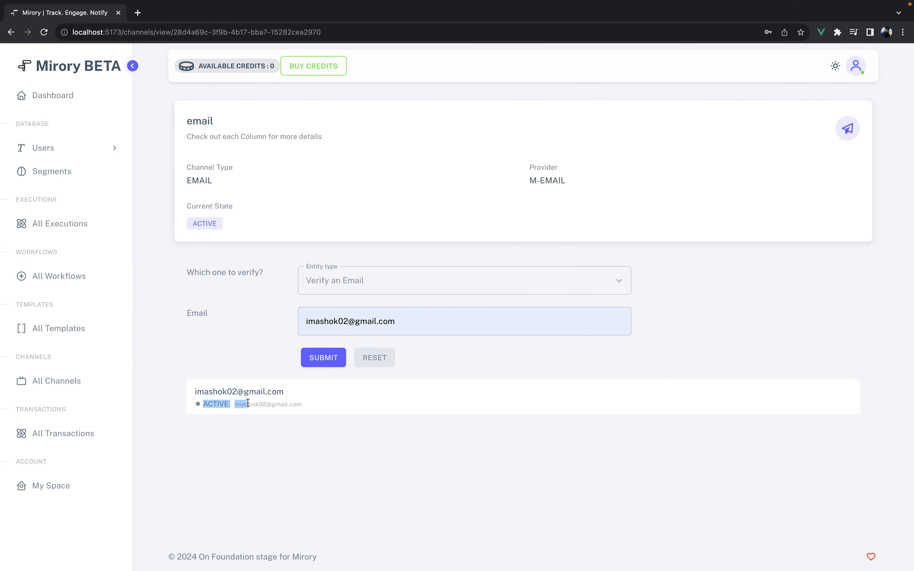
click(308, 444)
Step: Open the user list and view the blank Add User form, closing it without adding anyone
click(52, 158)
click(55, 170)
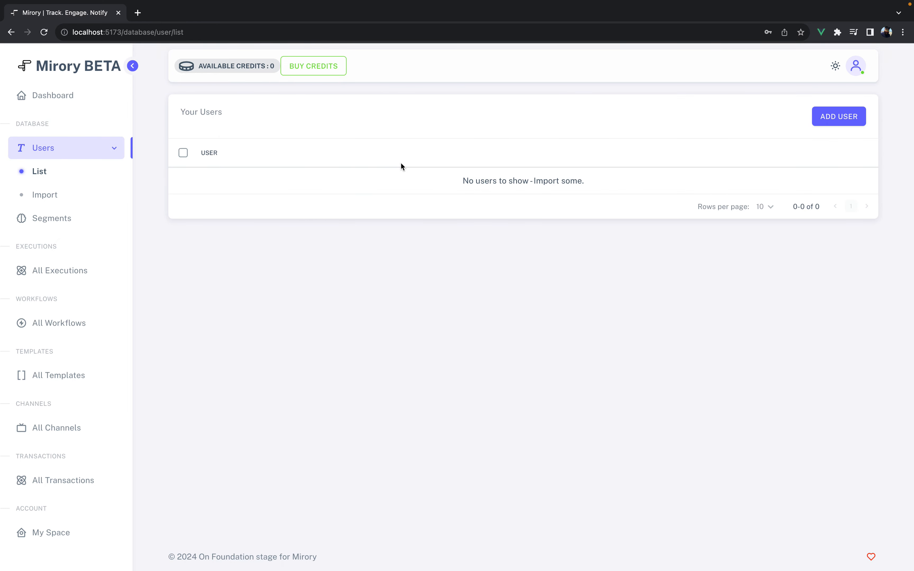
click(839, 117)
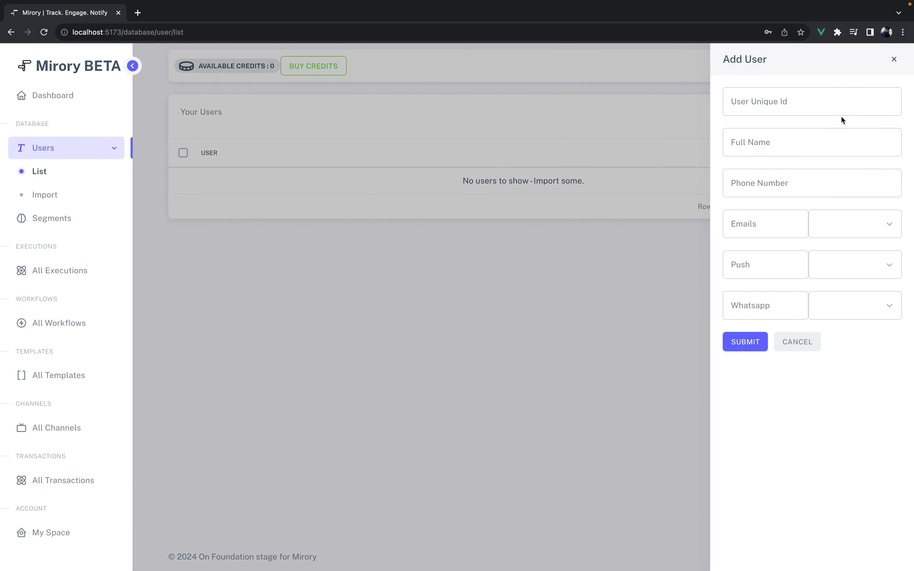
click(641, 253)
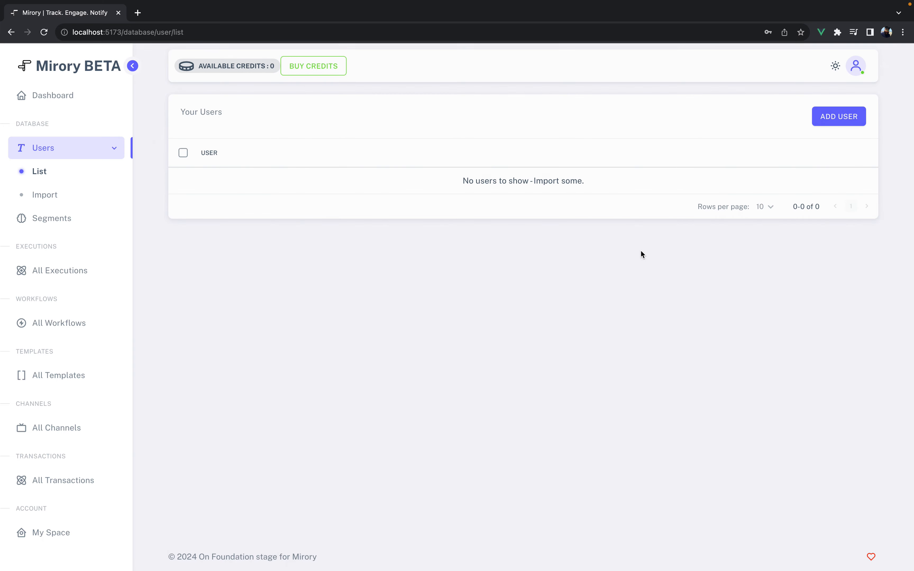
Step: Review the required CSV columns on the user import page and upload mirory_users.csv from the Desktop
click(60, 198)
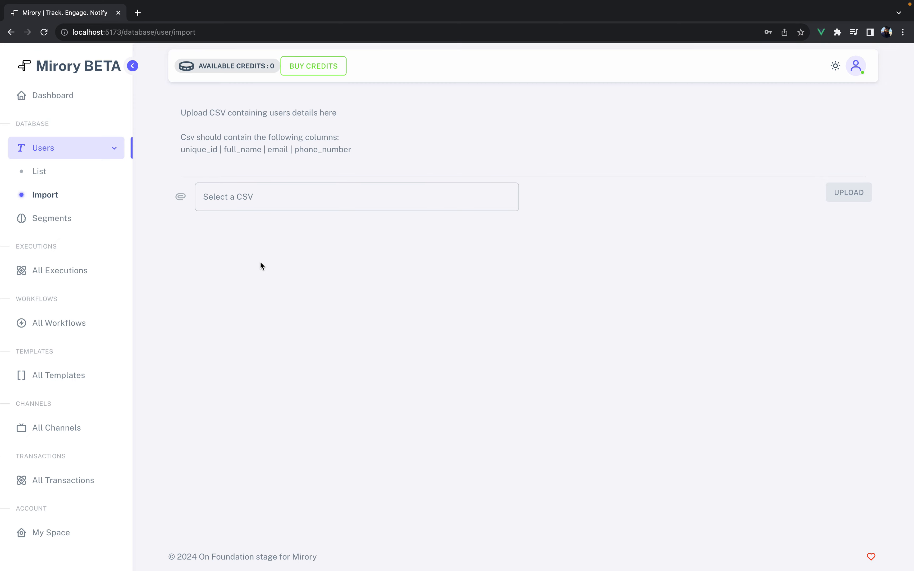
drag(180, 149, 383, 150)
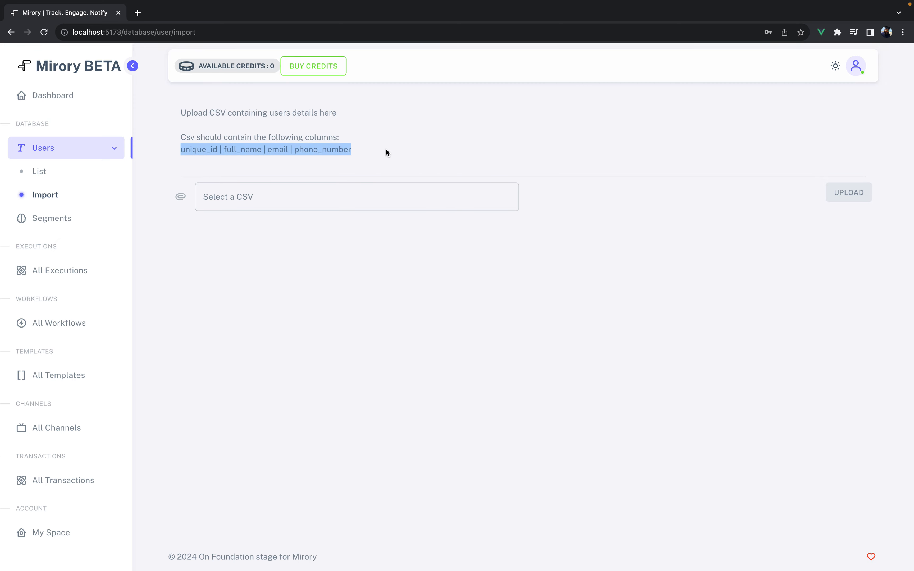
click(277, 173)
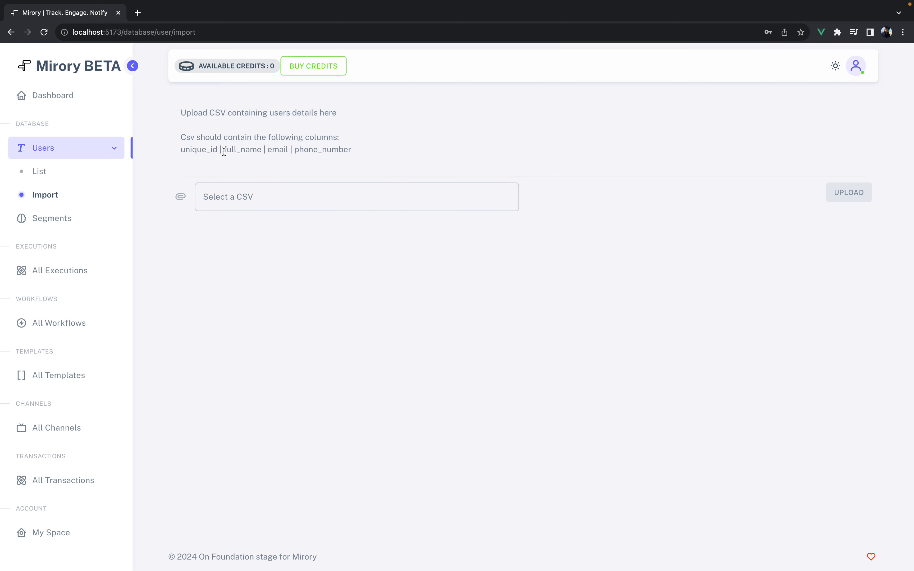
mouse_move(219, 149)
mouse_down()
mouse_move(137, 151)
mouse_move(219, 152)
mouse_up()
drag(223, 149, 280, 151)
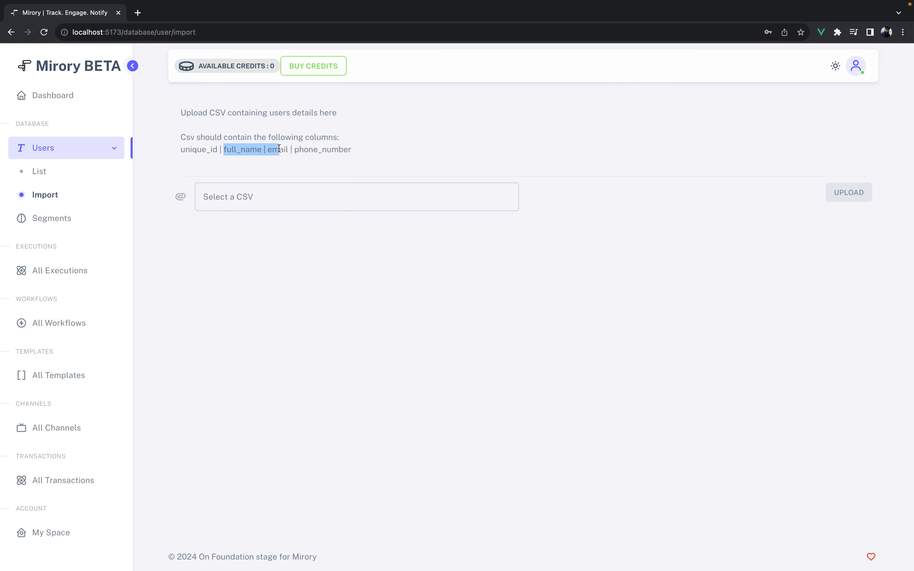
click(290, 163)
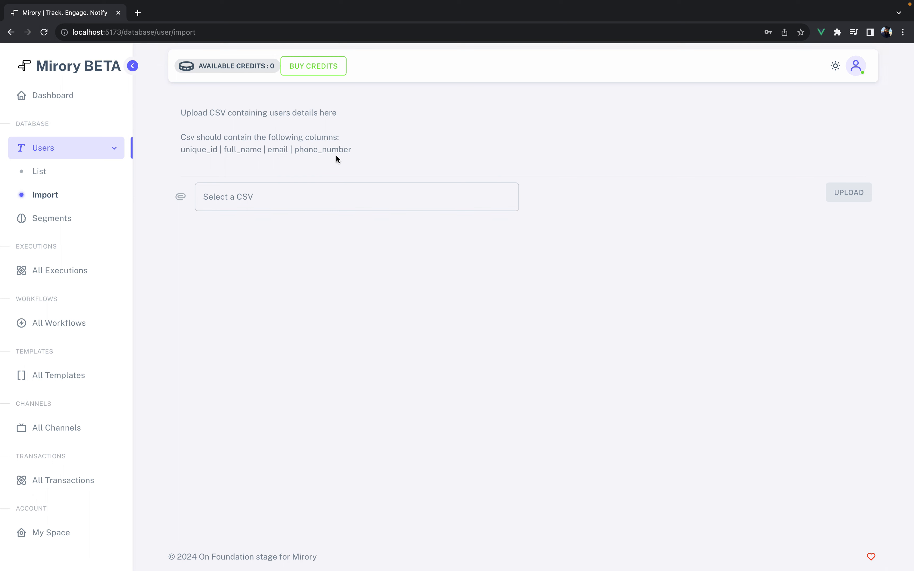
click(381, 200)
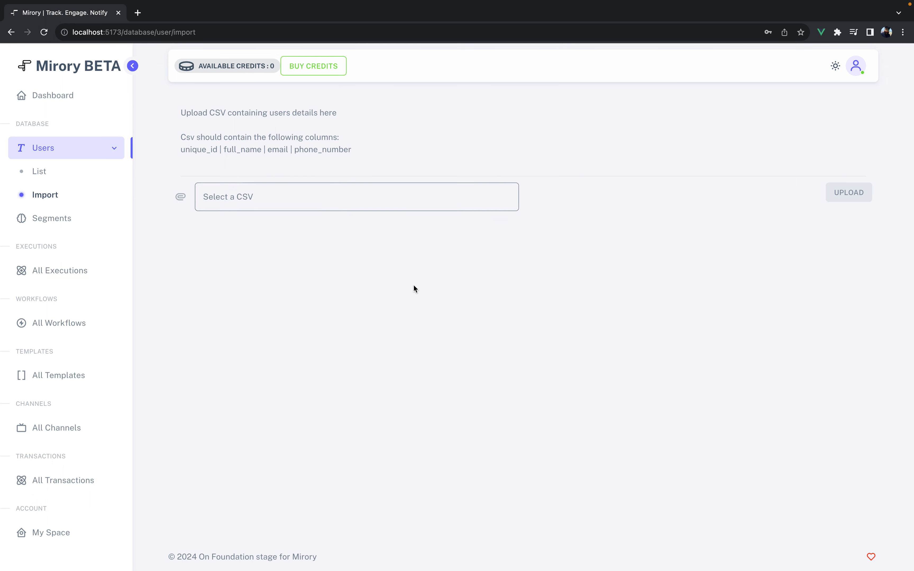
scroll(378, 297, down, 5)
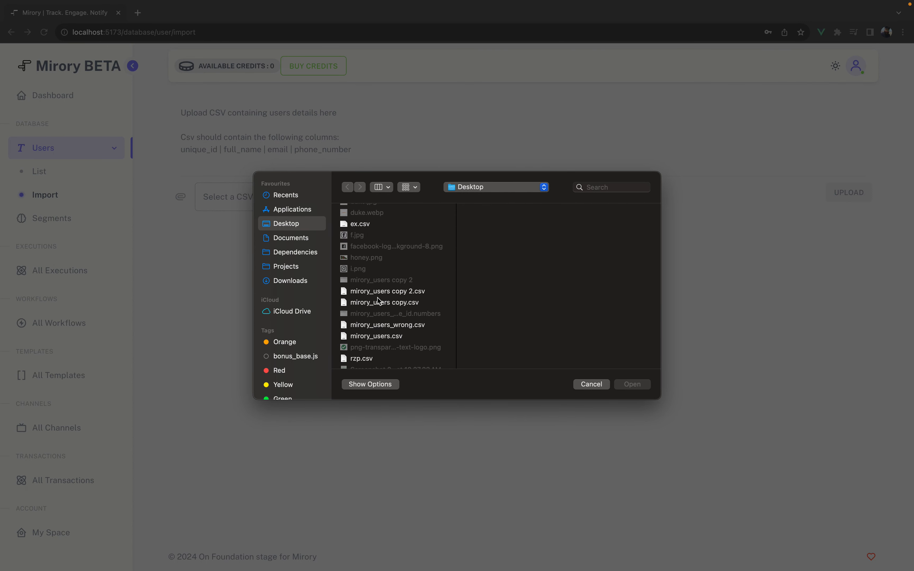
click(382, 335)
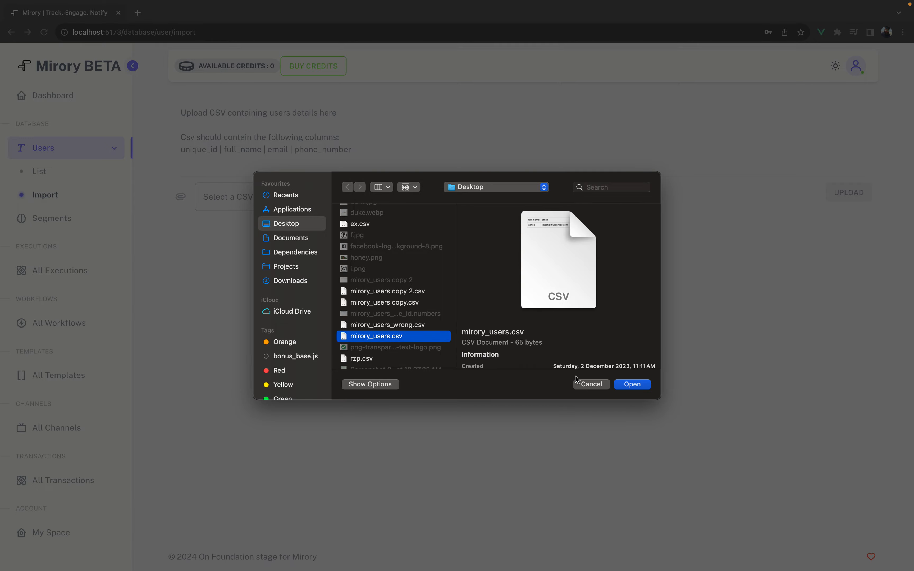
click(624, 385)
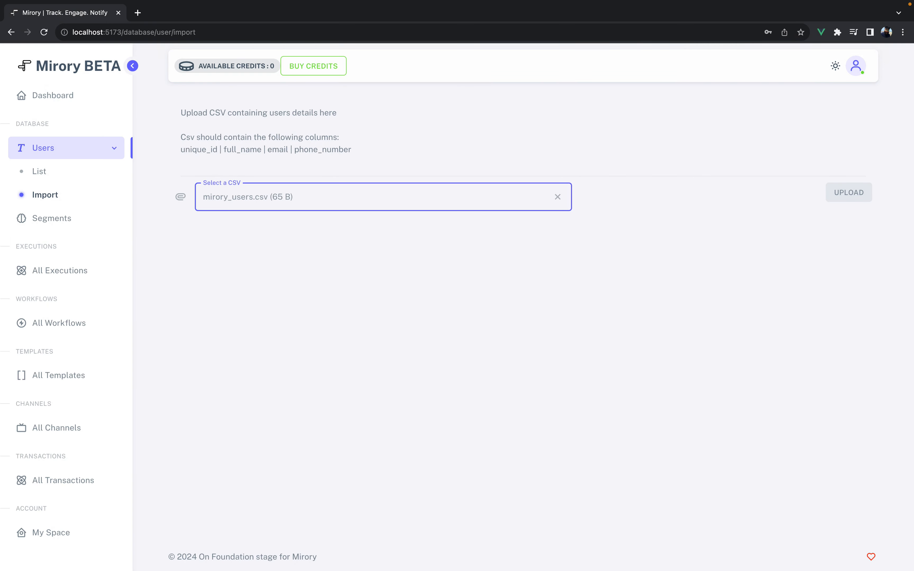
click(863, 198)
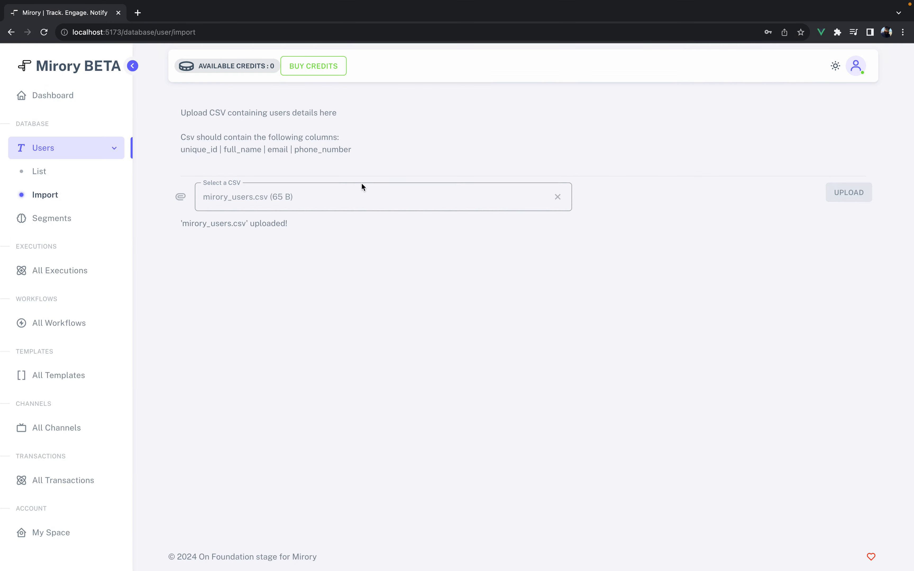
Step: Examine the imported user in the user list and open that user's detail page
drag(287, 221, 57, 168)
click(61, 172)
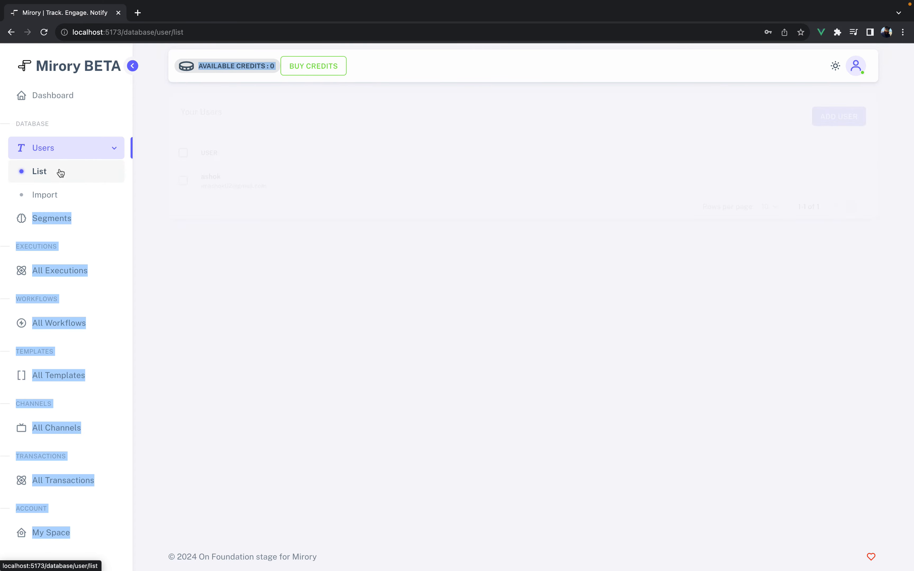
drag(274, 185, 176, 185)
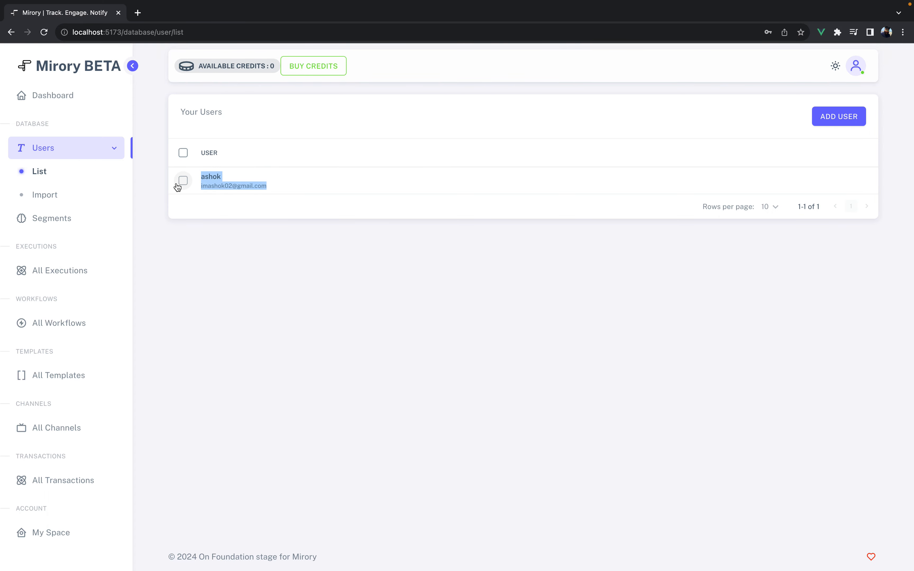
click(208, 214)
click(213, 178)
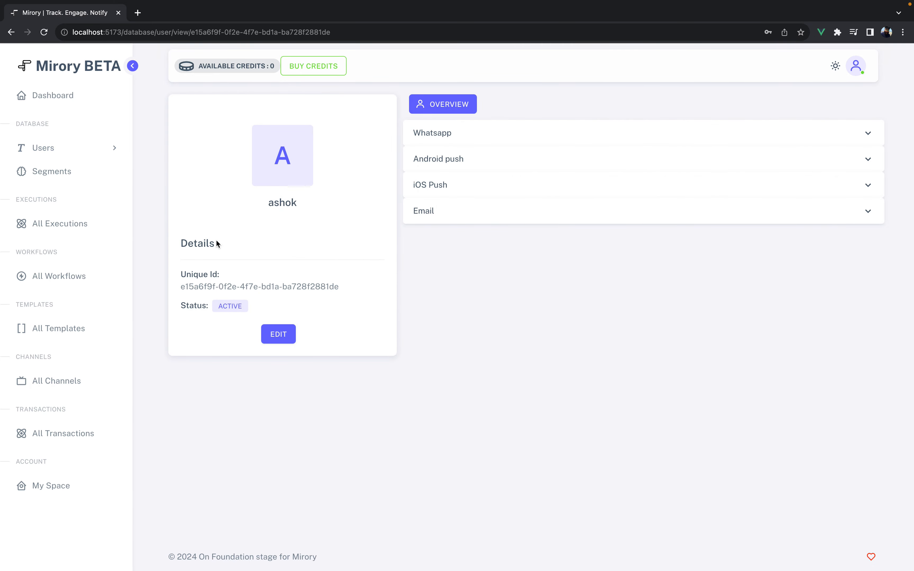
Step: Set up a channel nicknamed push with channel type Push and {} as the service account JSON
click(65, 388)
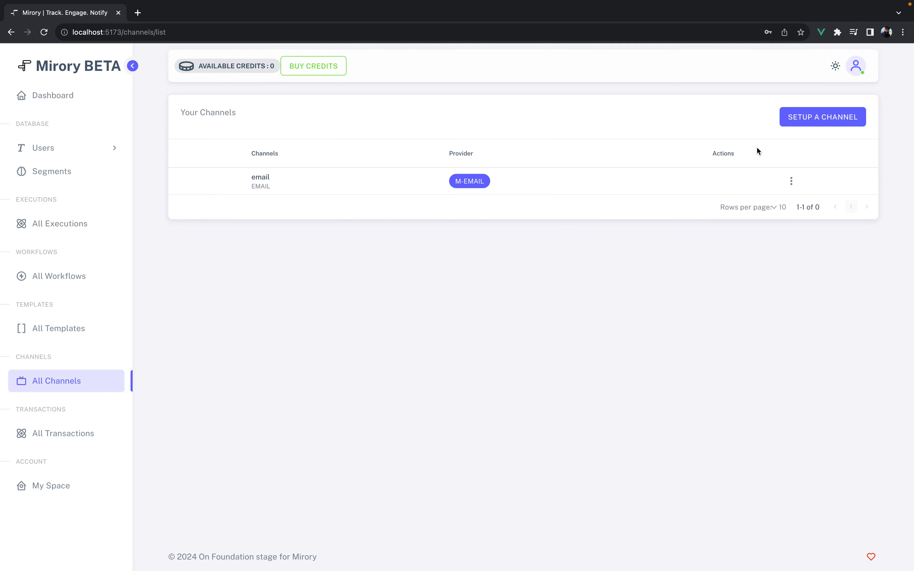
click(827, 112)
click(827, 109)
text(push)
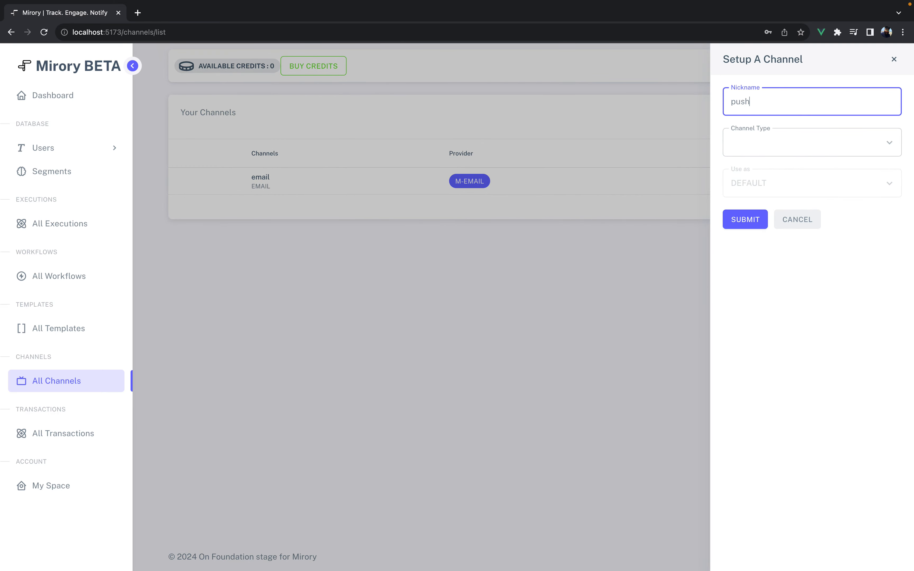
click(809, 149)
click(785, 178)
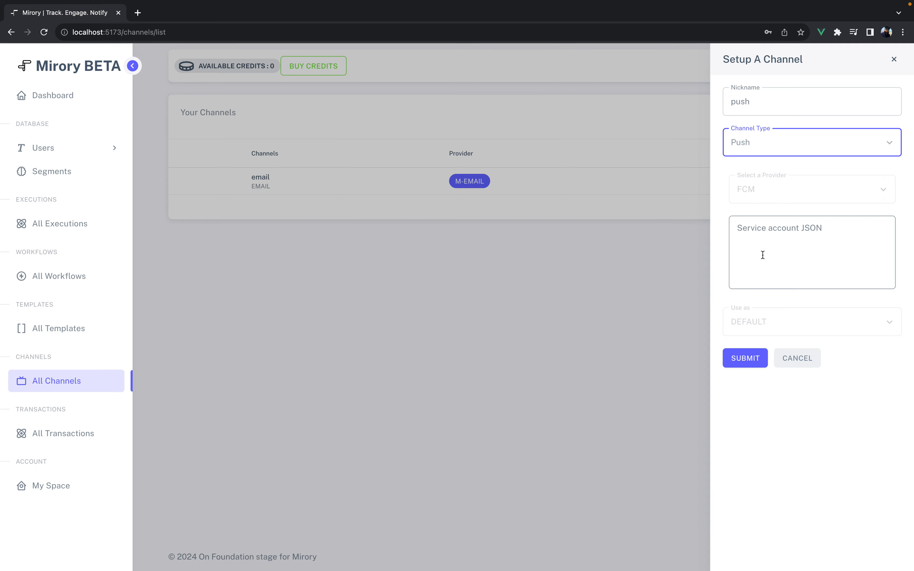
click(763, 253)
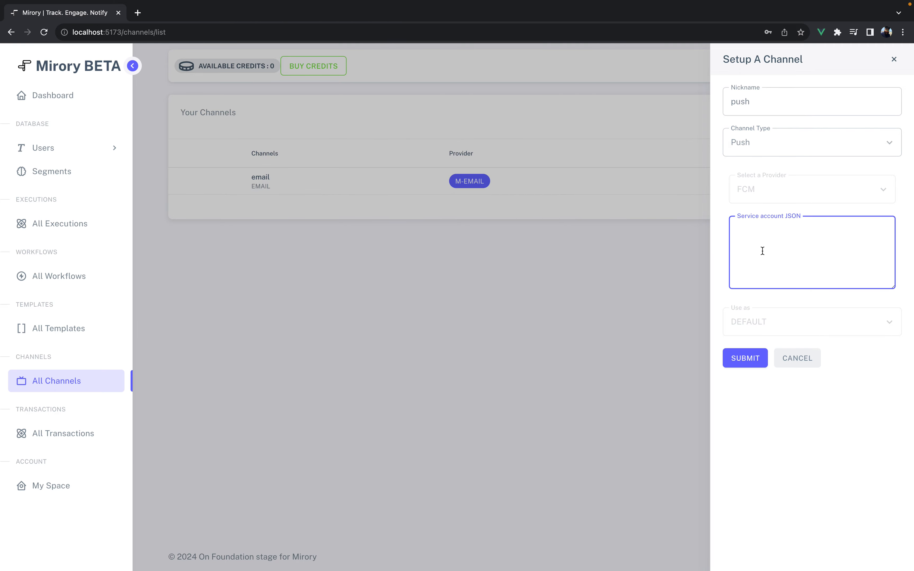
text({})
click(750, 363)
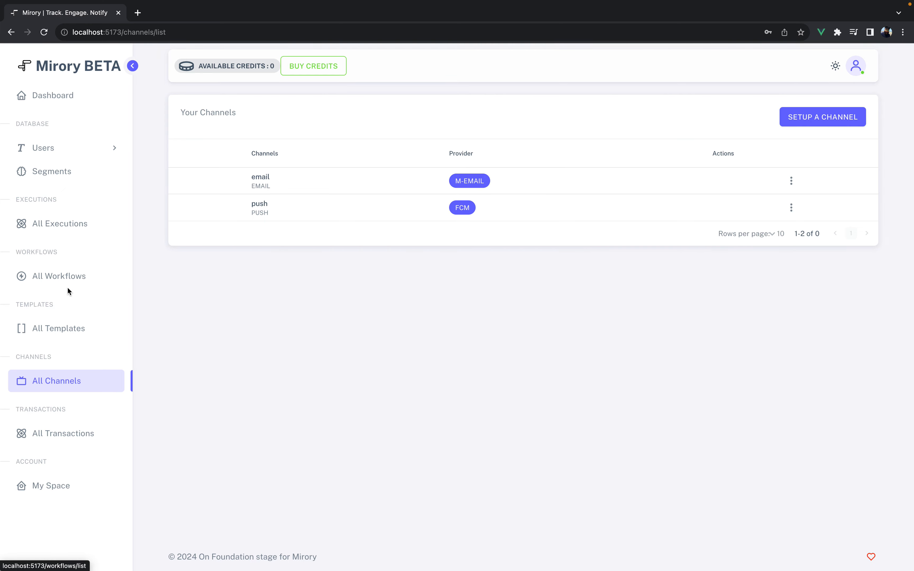
Step: Create a template named verify_email with its state set to ACTIVE
click(69, 337)
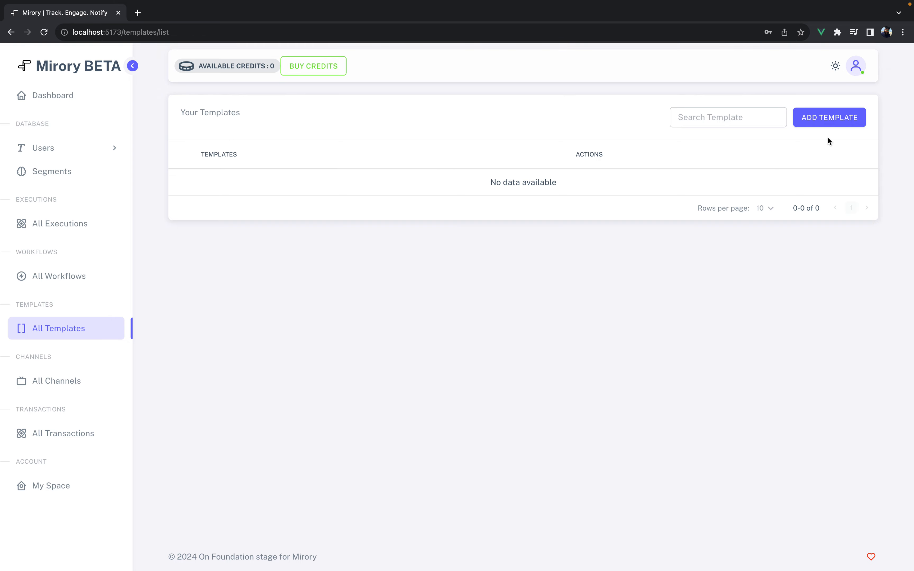
click(828, 118)
click(797, 97)
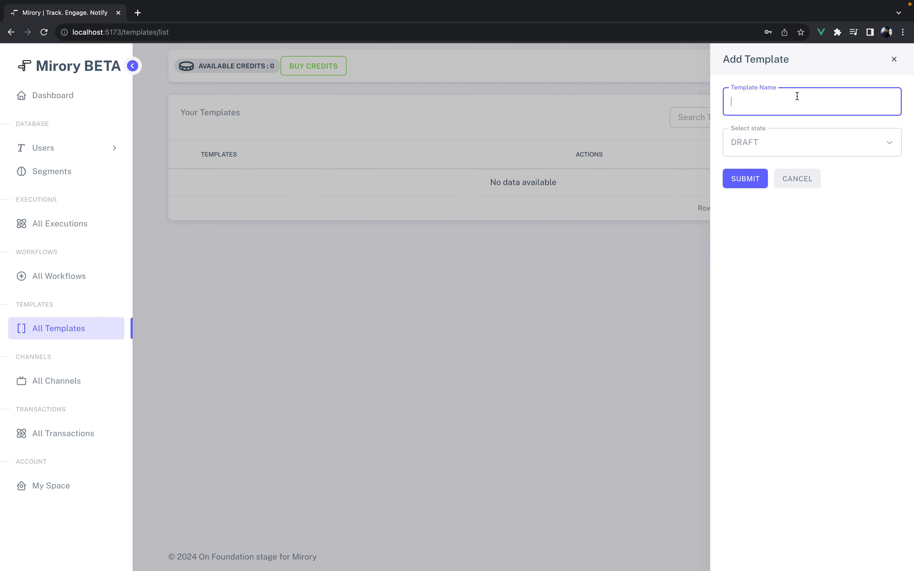
text(verify_email)
click(787, 145)
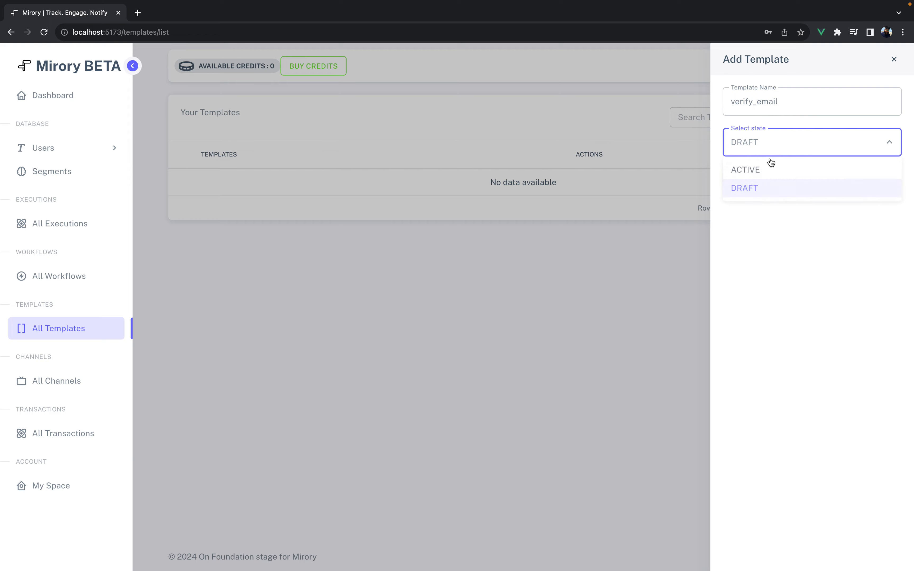
click(744, 169)
click(746, 181)
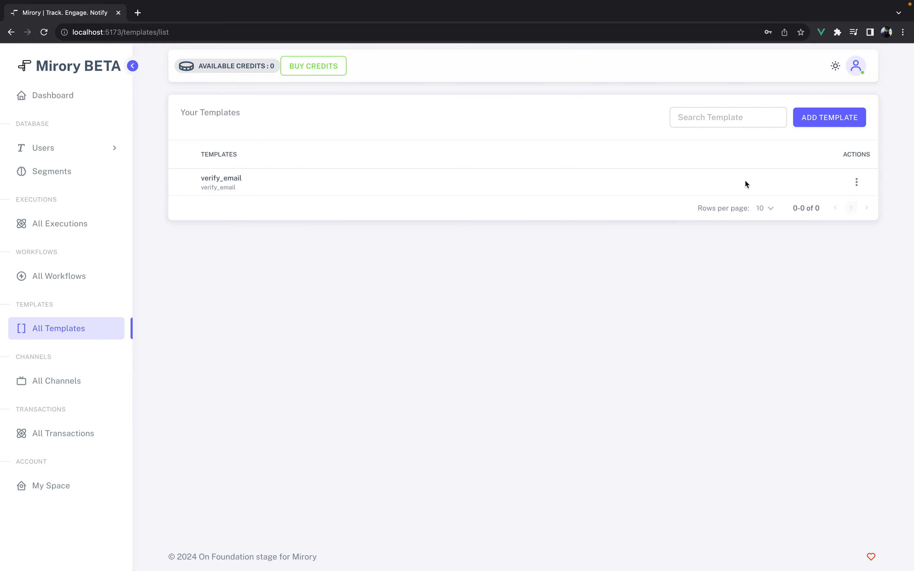
Step: Open the verify_email template and add the EMAIL channel to it
click(235, 178)
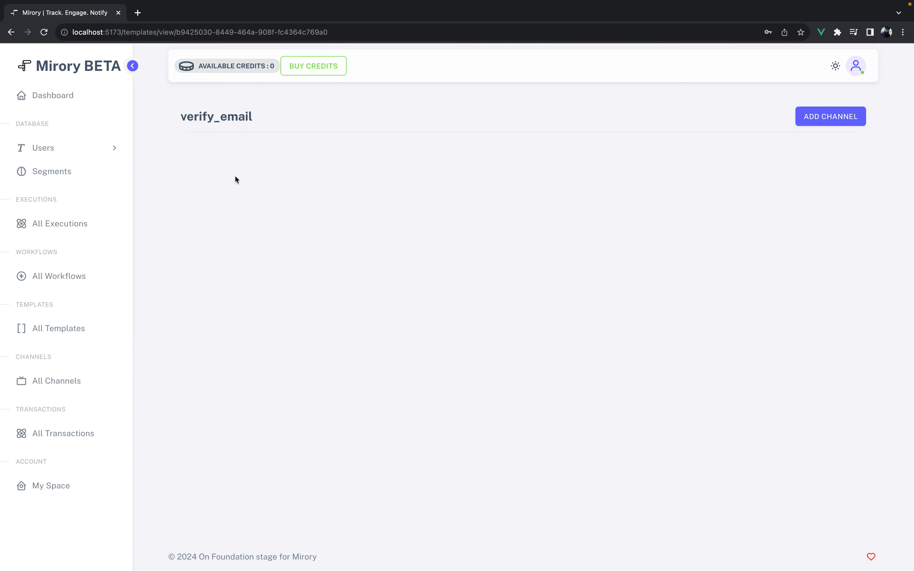
click(808, 122)
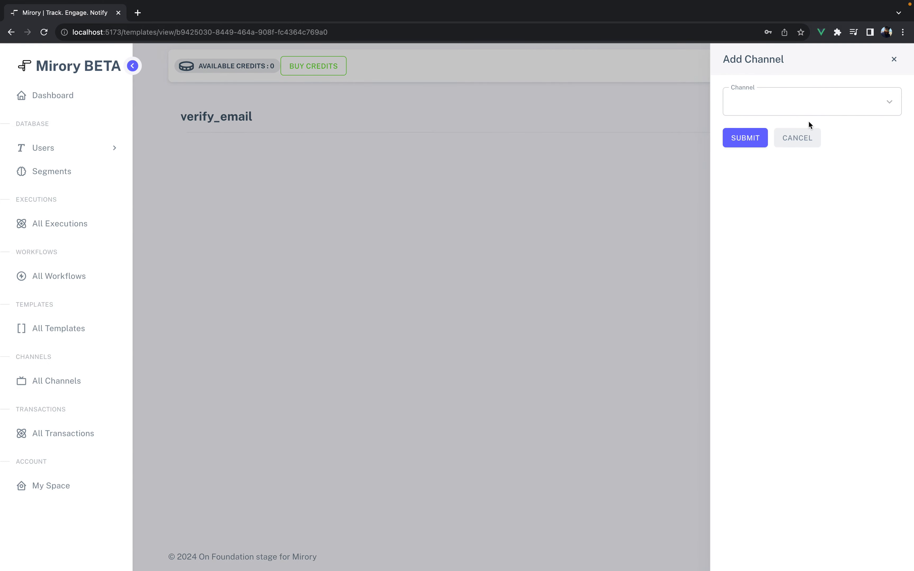
click(798, 101)
click(777, 128)
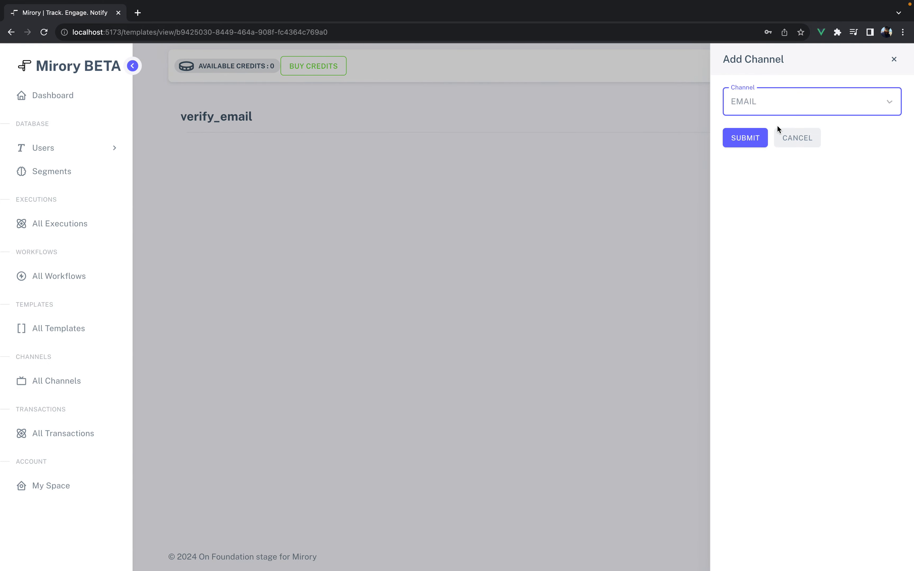
click(749, 149)
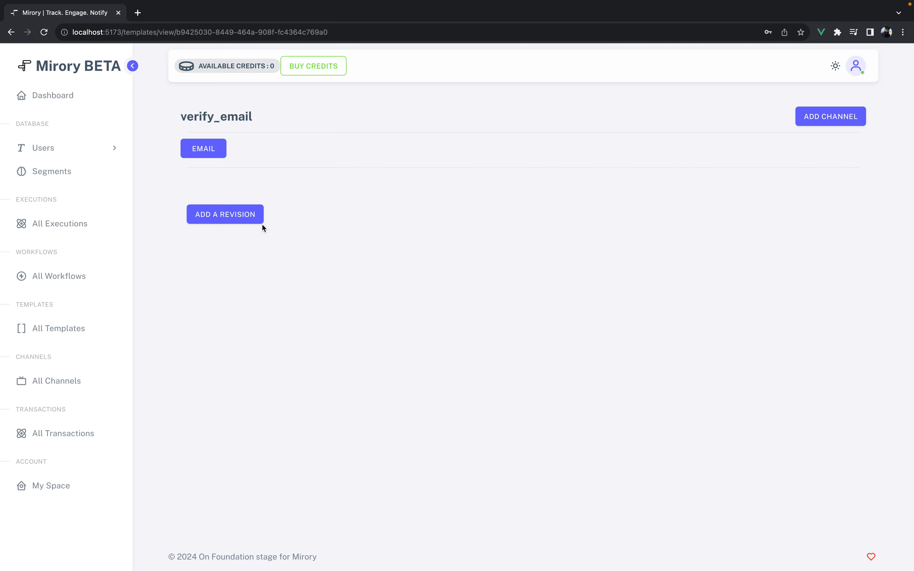
Step: Start a revision of the email template with version version_1 and subject "Welcome to Mirory.com"
click(231, 220)
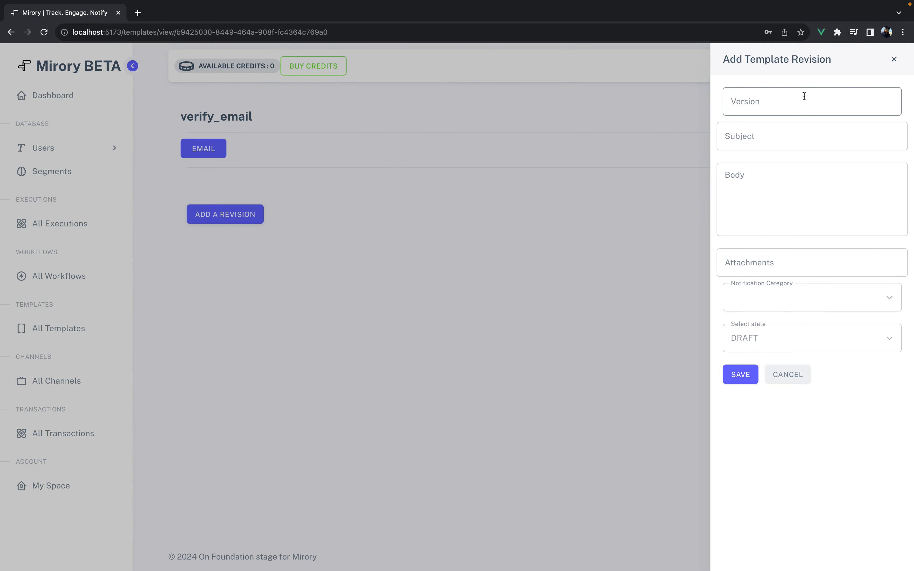
click(805, 96)
text(versi)
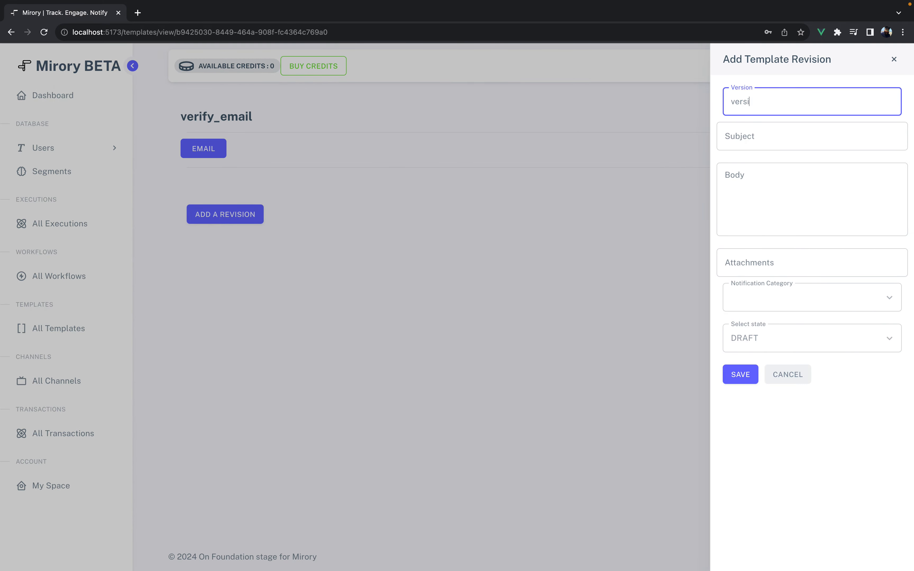
text(on_1)
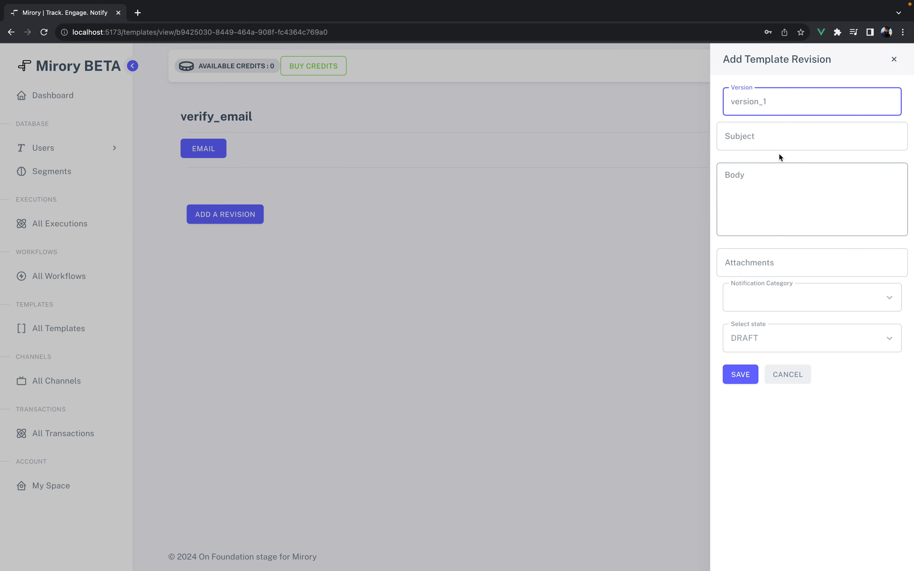
click(777, 143)
text(W)
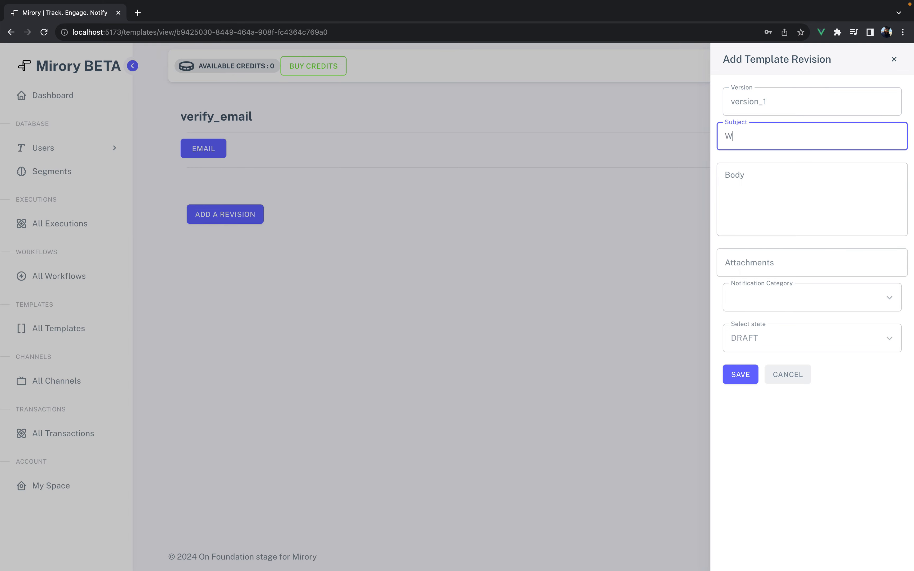
key(super+Tab)
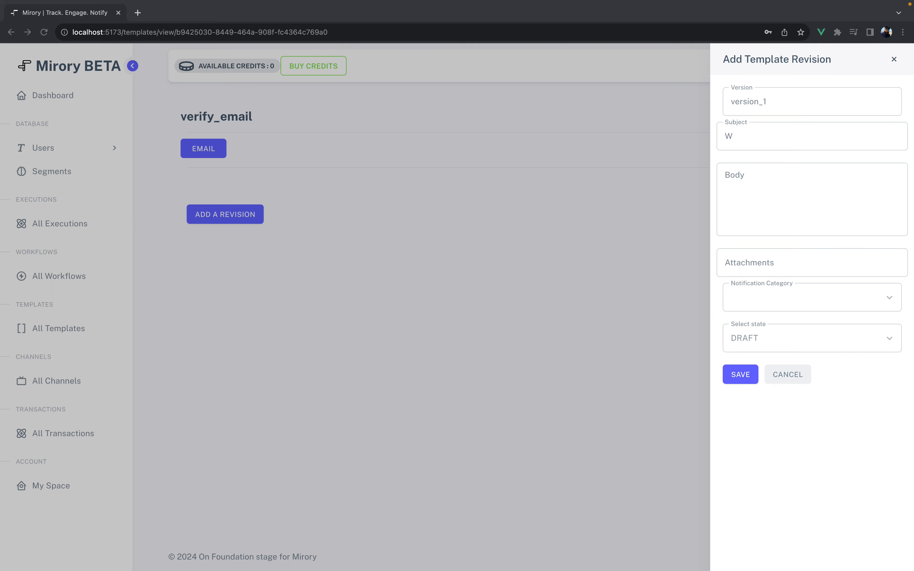
click(739, 136)
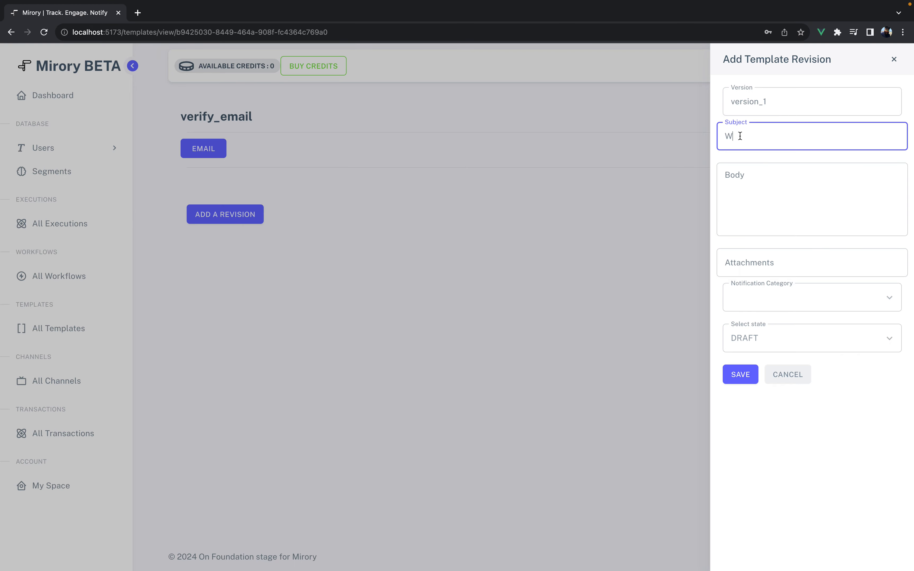
text(elcome to Mirory.com)
Step: Paste the copied text "Welcome. Your verification code for Mirory is {{ code }}" as the revision's body
key(super+Tab)
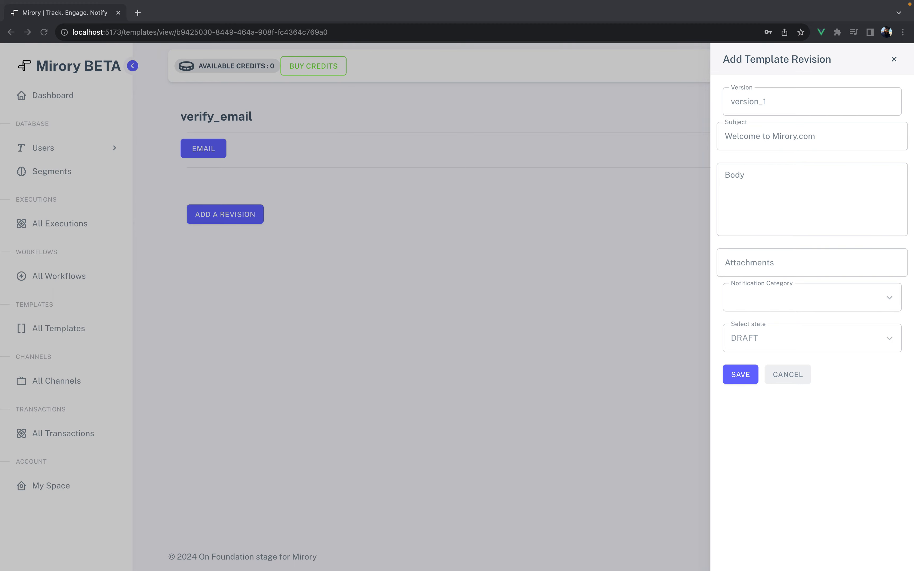
key(super+Tab)
click(777, 185)
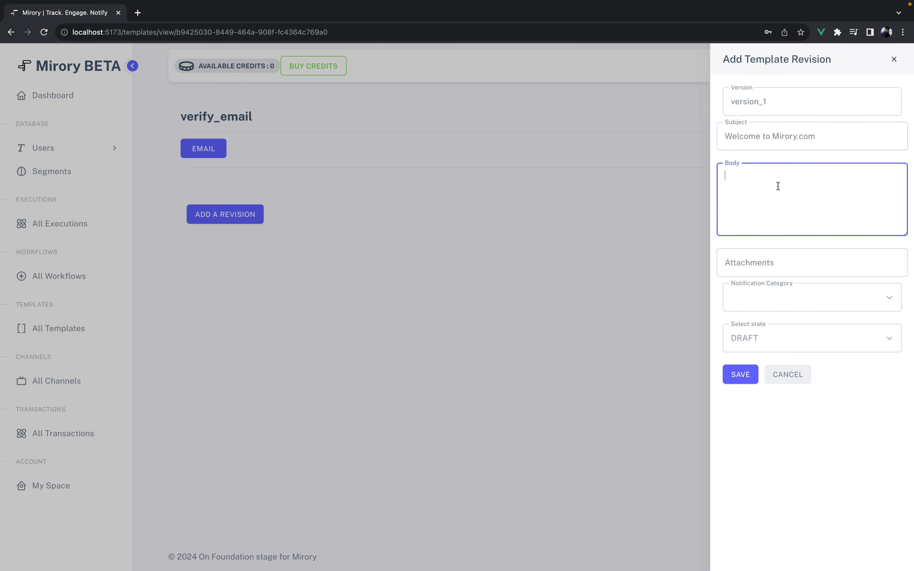
key(super+v)
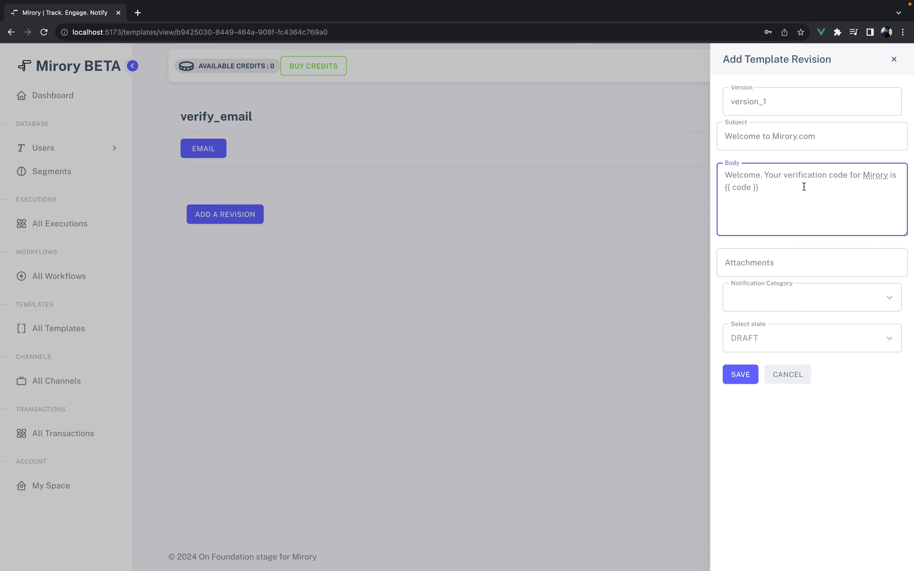
drag(725, 188, 781, 188)
Step: Set the notification category to Transactional and the state to ACTIVE, then save the revision and open it
click(774, 310)
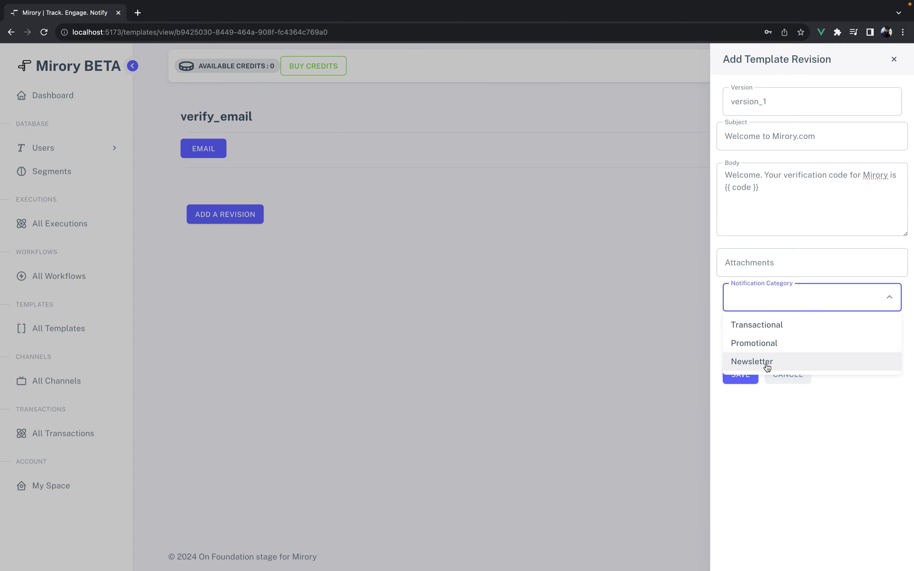
click(788, 325)
click(783, 346)
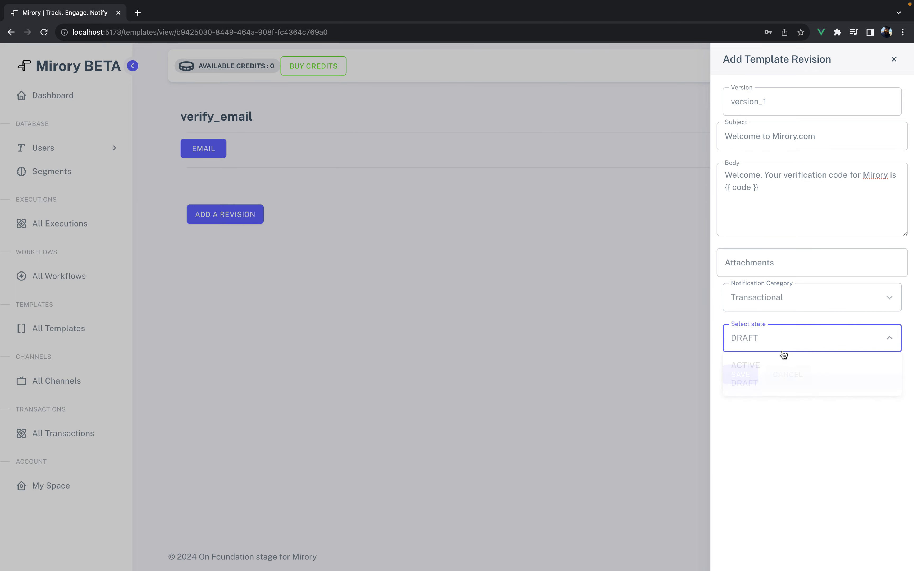
click(752, 369)
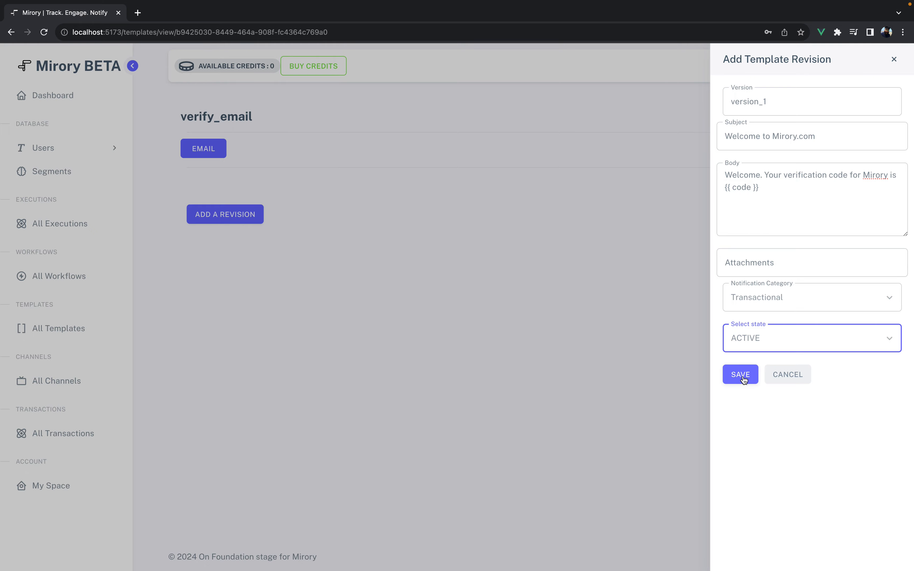
click(741, 375)
click(295, 193)
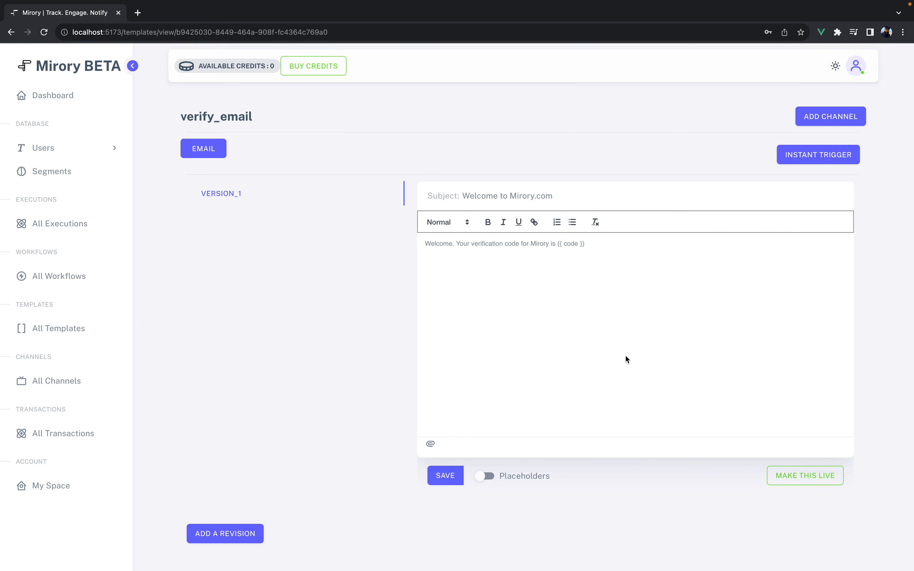
click(599, 246)
text(. Thanks)
key(BackSpace)
key(BackSpace)
key(BackSpace)
key(BackSpace)
key(BackSpace)
key(BackSpace)
text(Regards,)
key(Return)
text(ash)
key(BackSpace)
key(BackSpace)
key(BackSpace)
key(super+a)
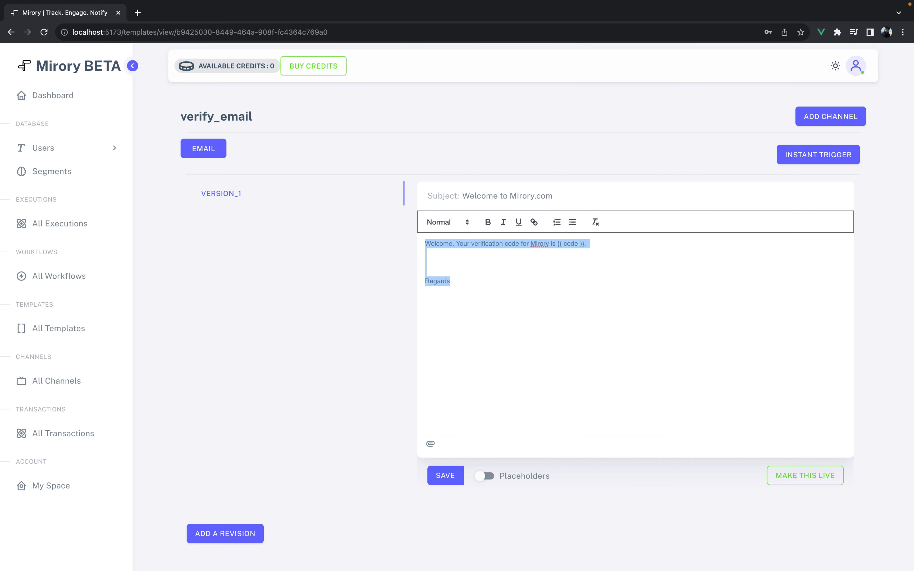
click(630, 281)
drag(456, 283, 377, 279)
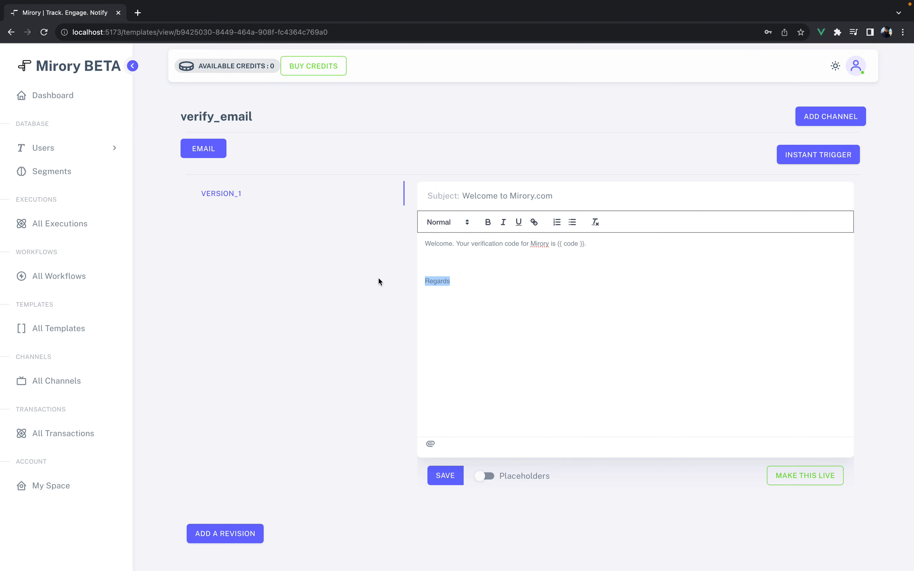
key(BackSpace)
Step: Make the version_1 revision of the verify_email template live
click(809, 481)
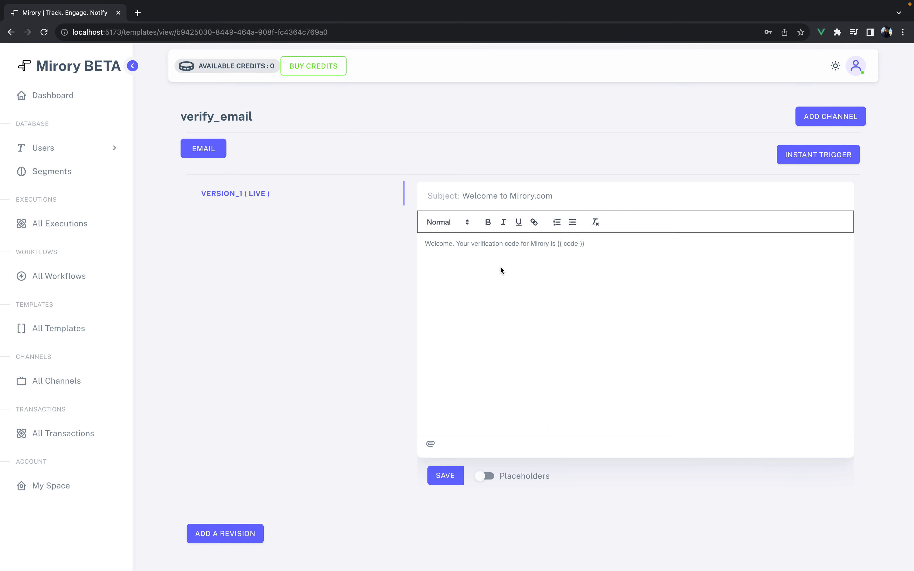
click(820, 162)
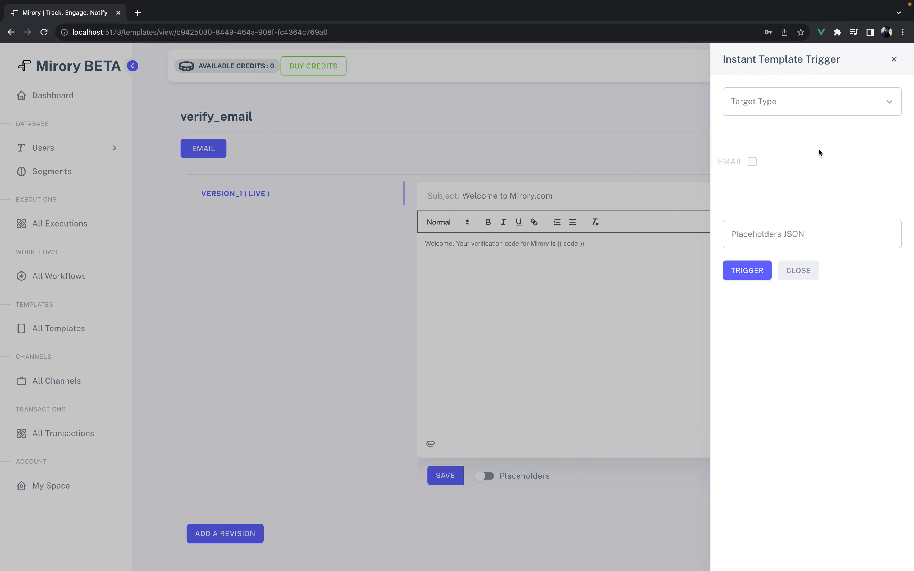
click(794, 100)
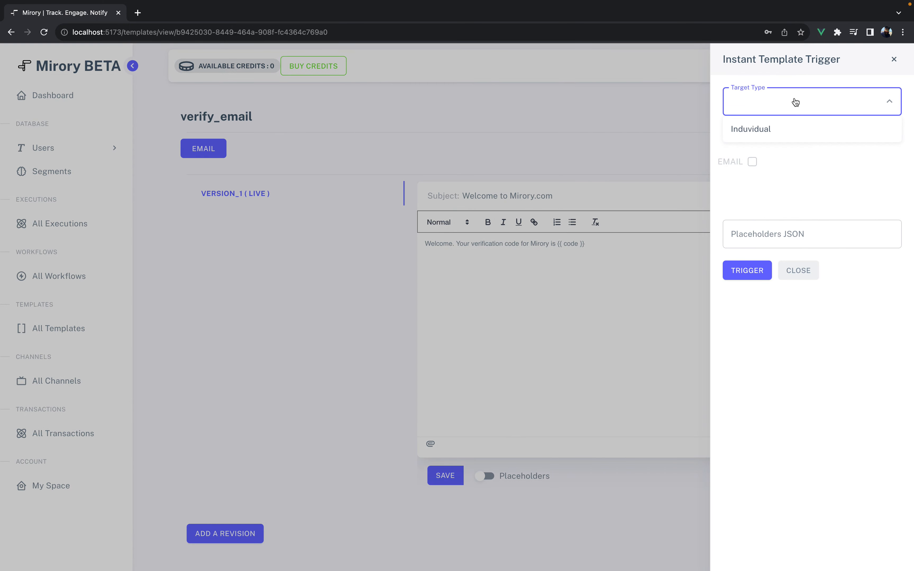
click(773, 131)
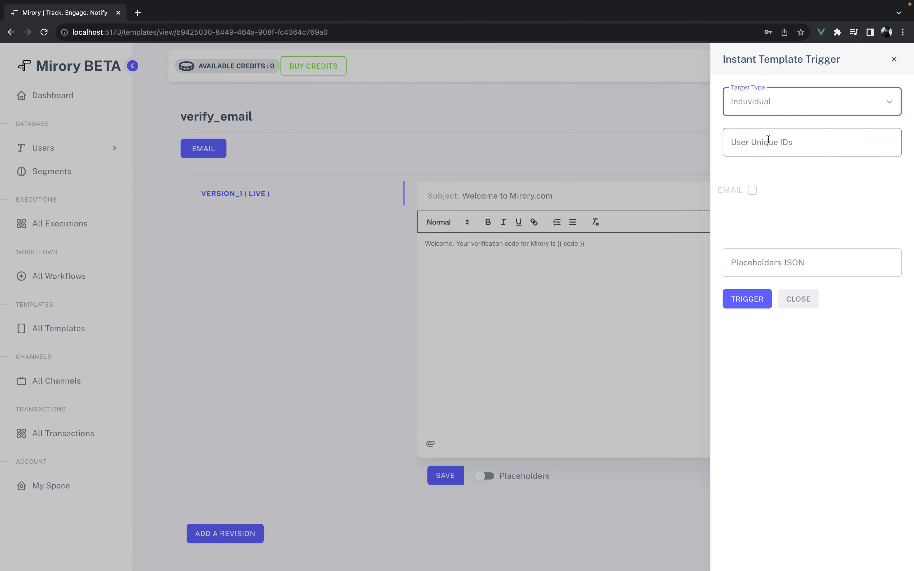
click(768, 143)
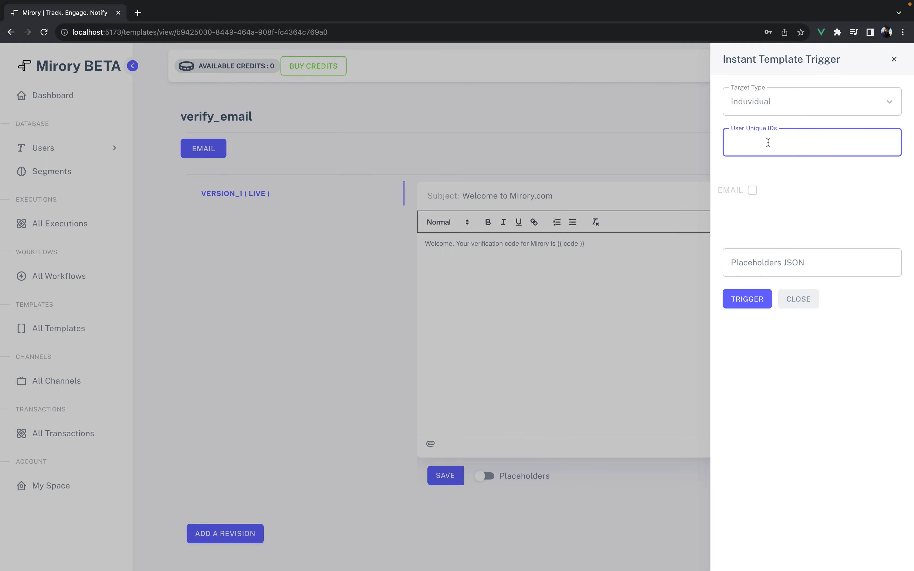
click(586, 261)
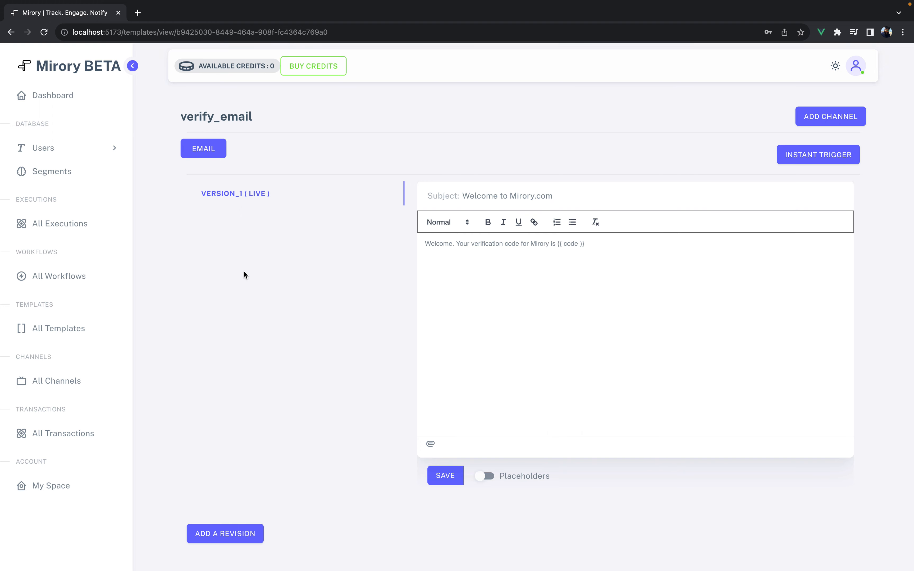